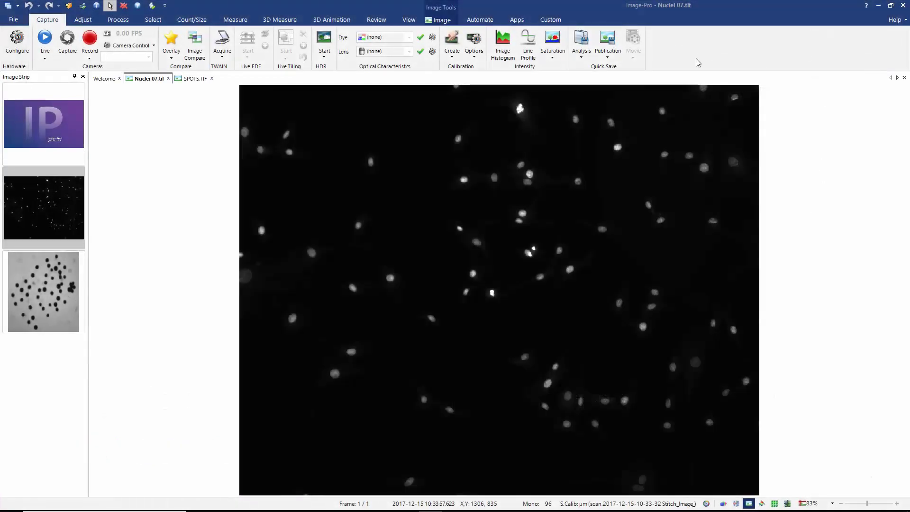
- Switch to the Count/Size tools and reset the object classes
{"action": "left_click", "coordinate": [201, 21]}
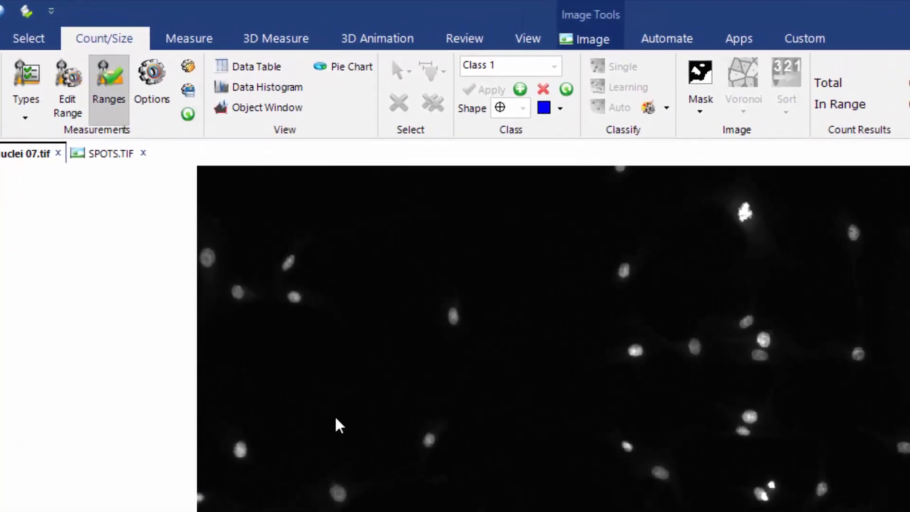
{"action": "left_click", "coordinate": [567, 90]}
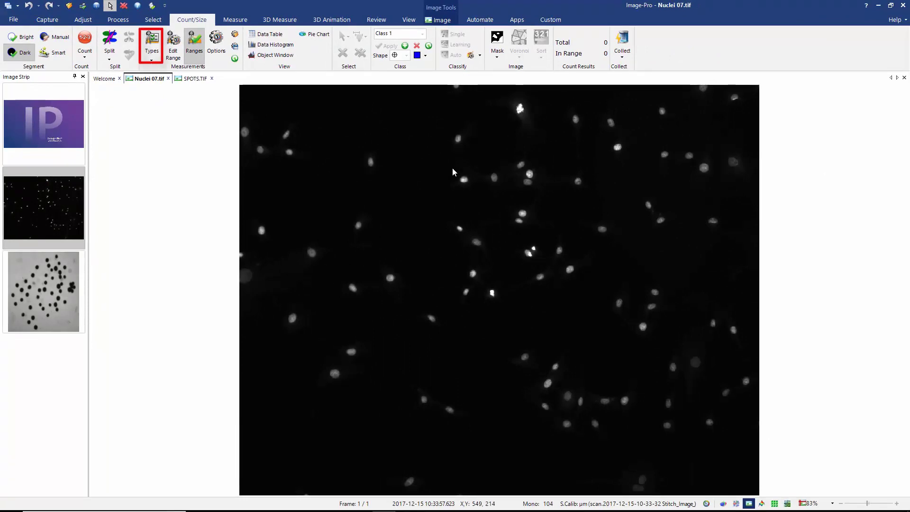
- Clear the measurement types list and add Area
{"action": "left_click", "coordinate": [152, 45]}
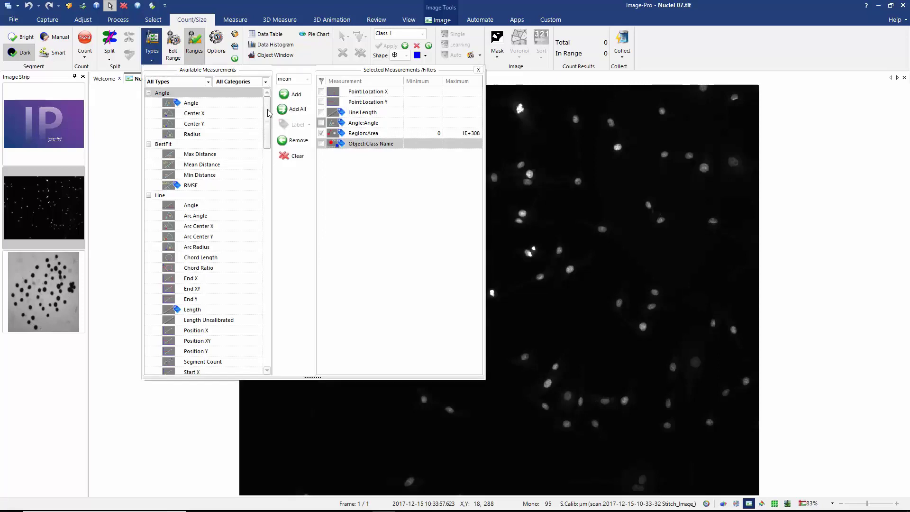
{"action": "scroll", "coordinate": [268, 114], "scroll_direction": "down", "scroll_amount": 3}
{"action": "scroll", "coordinate": [268, 125], "scroll_direction": "up", "scroll_amount": 3}
{"action": "left_click_drag", "start_coordinate": [269, 128], "coordinate": [264, 103]}
{"action": "left_click", "coordinate": [297, 158]}
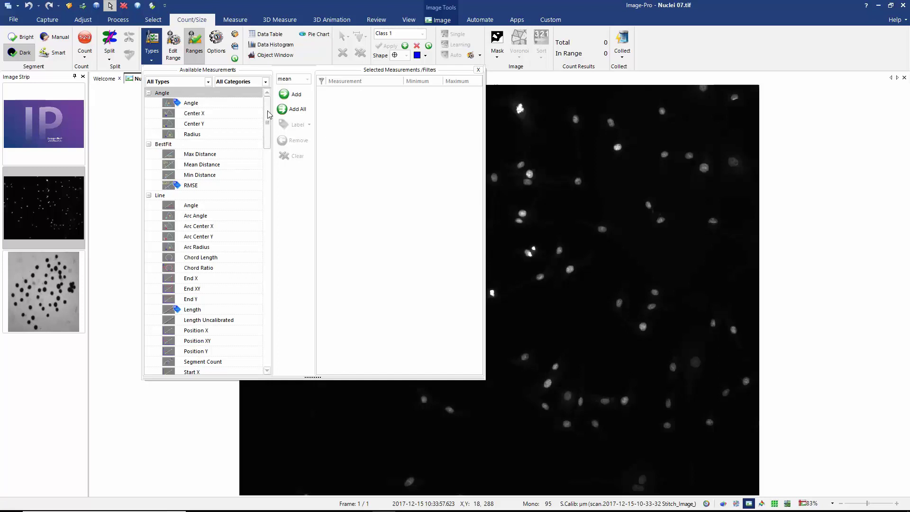
{"action": "left_click_drag", "start_coordinate": [269, 116], "coordinate": [281, 185]}
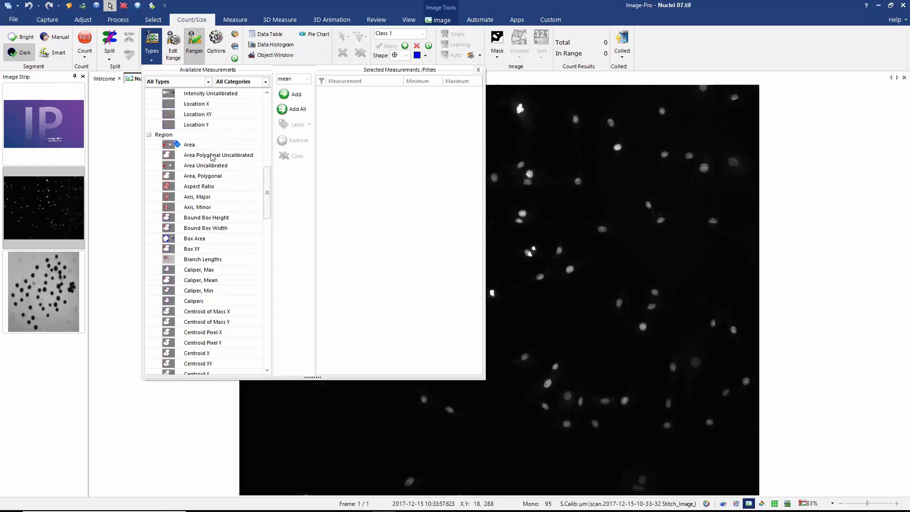
{"action": "left_click", "coordinate": [189, 144]}
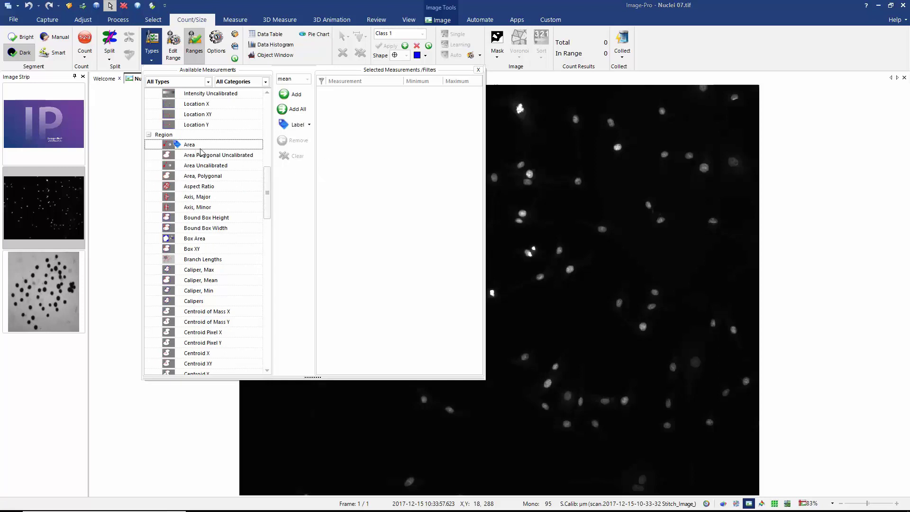
{"action": "left_click", "coordinate": [294, 94]}
- Add Intensity Mean and Roundness to the measurements, then close the list
{"action": "left_click_drag", "start_coordinate": [270, 184], "coordinate": [276, 260]}
{"action": "scroll", "coordinate": [274, 261], "scroll_direction": "down", "scroll_amount": 2}
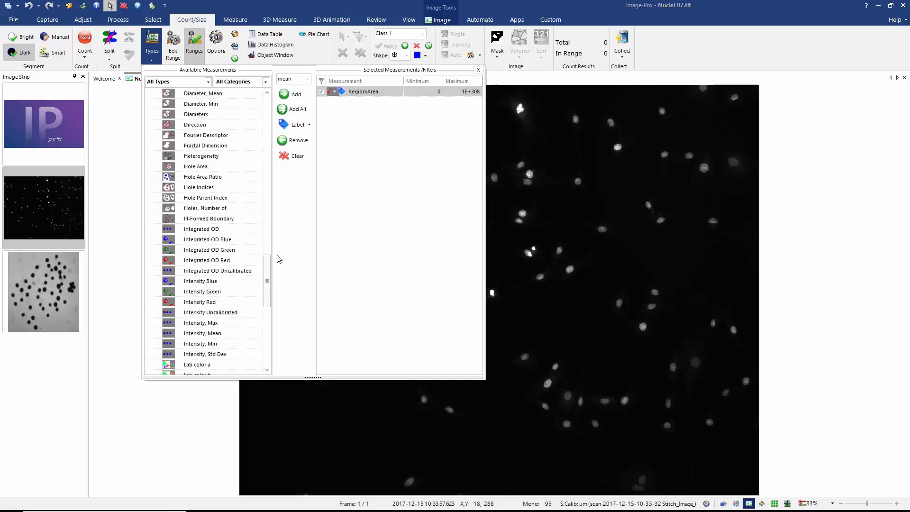
{"action": "left_click", "coordinate": [207, 334]}
{"action": "left_click", "coordinate": [293, 94]}
{"action": "left_click_drag", "start_coordinate": [268, 285], "coordinate": [268, 342]}
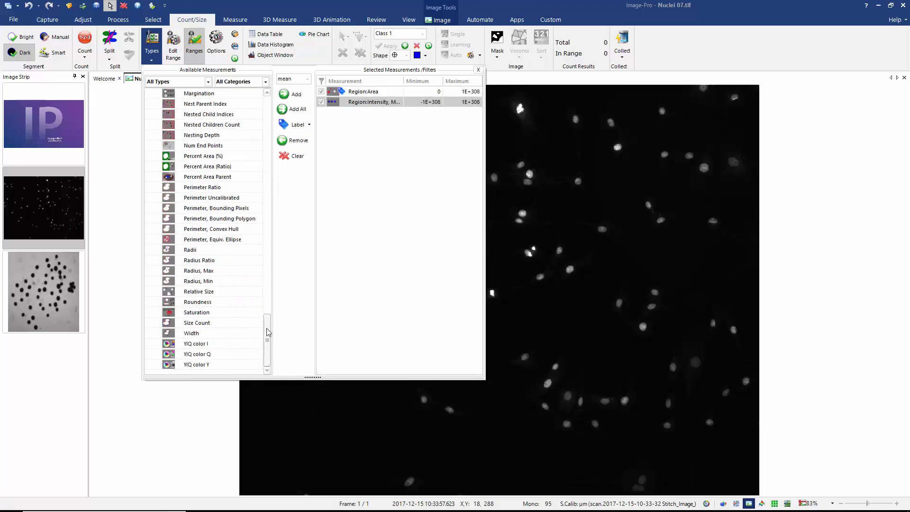
{"action": "left_click", "coordinate": [202, 302]}
{"action": "left_click", "coordinate": [296, 99]}
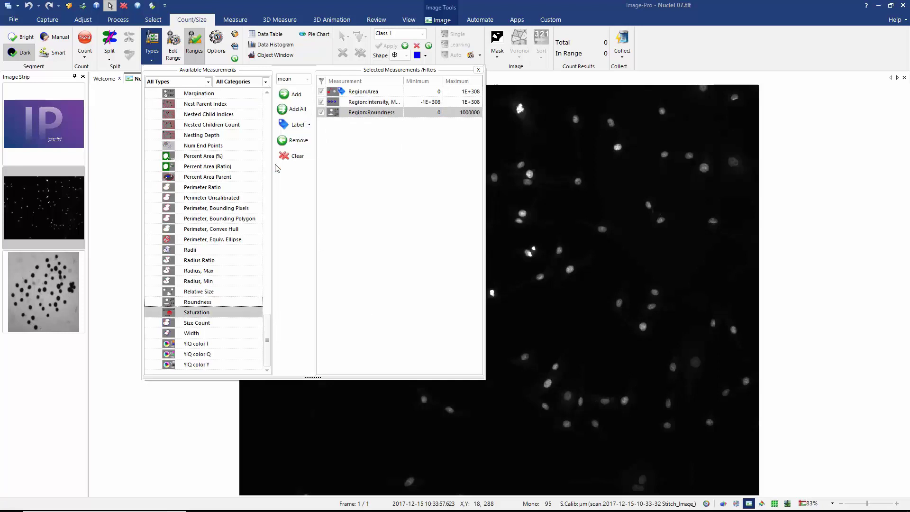
{"action": "left_click", "coordinate": [479, 71]}
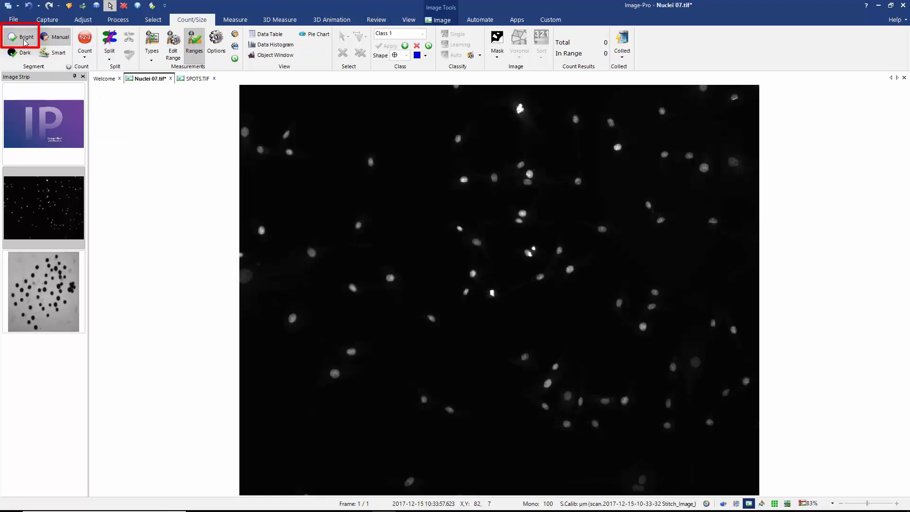
- Apply the Bright threshold and lower its minimum to 440, keeping 440–4095
{"action": "left_click", "coordinate": [24, 42]}
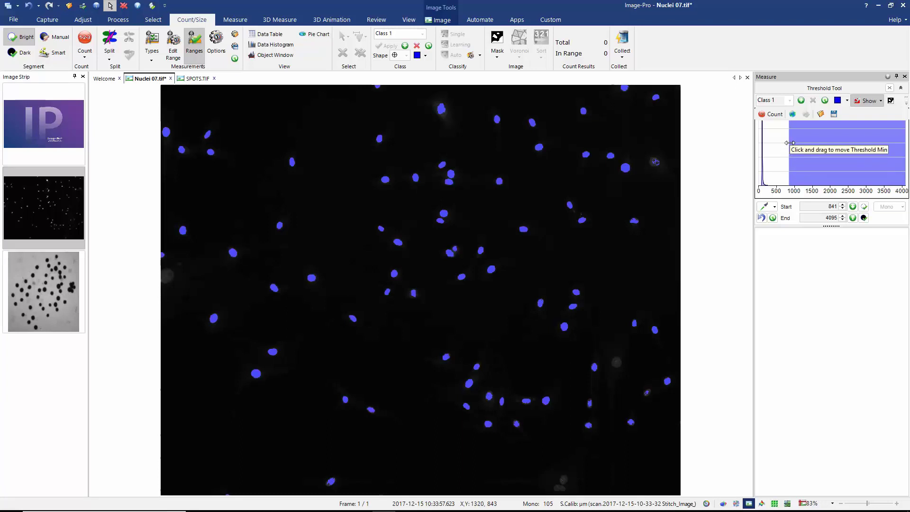
{"action": "left_click_drag", "start_coordinate": [788, 143], "coordinate": [791, 144]}
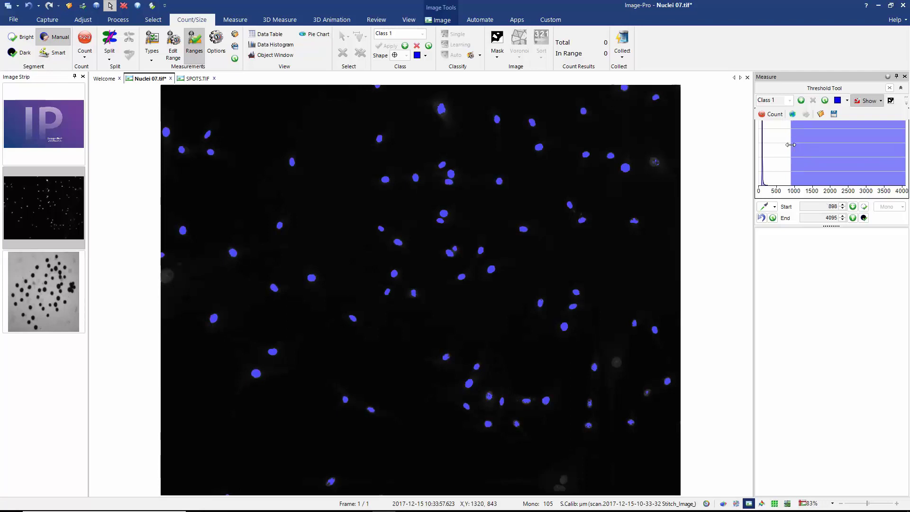
{"action": "left_click", "coordinate": [20, 38]}
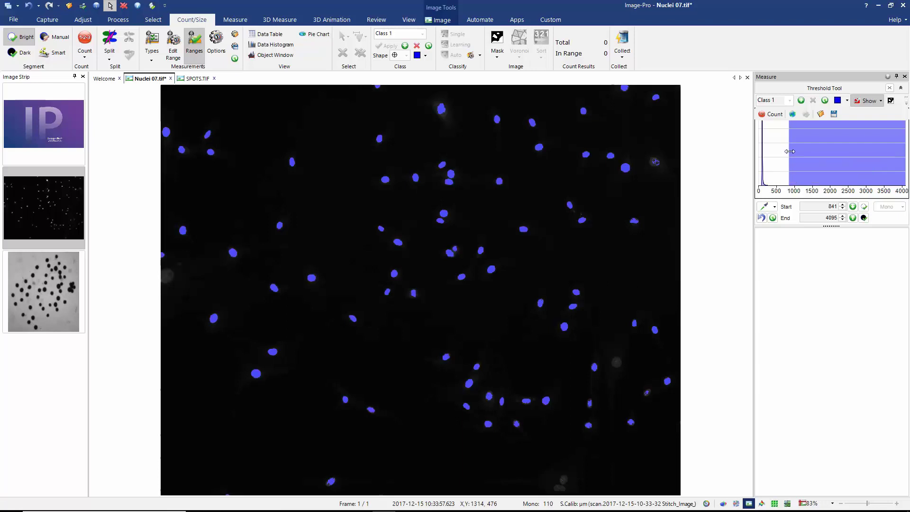
{"action": "left_click_drag", "start_coordinate": [789, 151], "coordinate": [775, 154]}
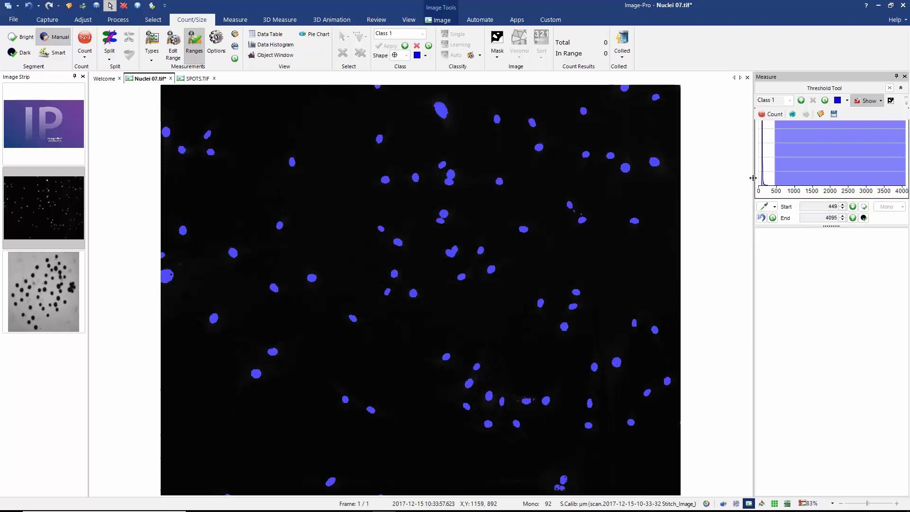
- Rename the class to Nuclei, colour it red, and count 89 objects
{"action": "left_click", "coordinate": [779, 100]}
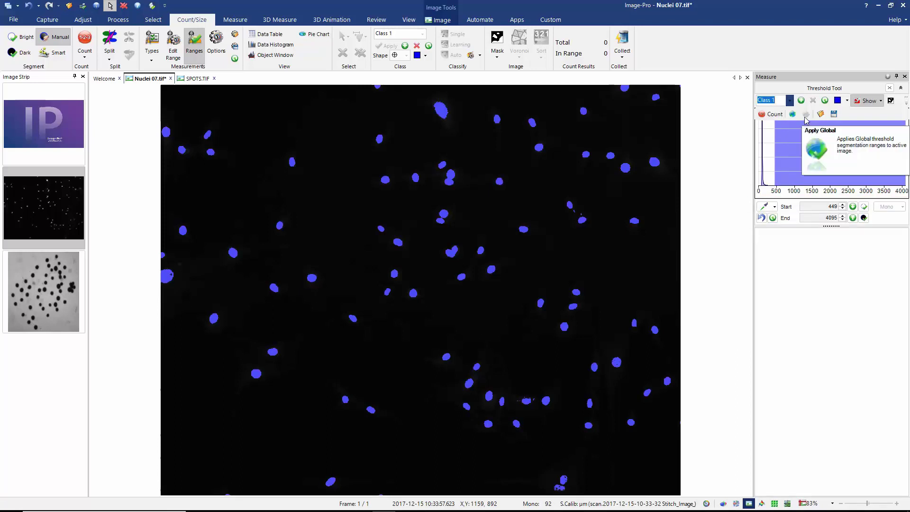
{"action": "type", "text": "Nuclei"}
{"action": "key", "text": "Return"}
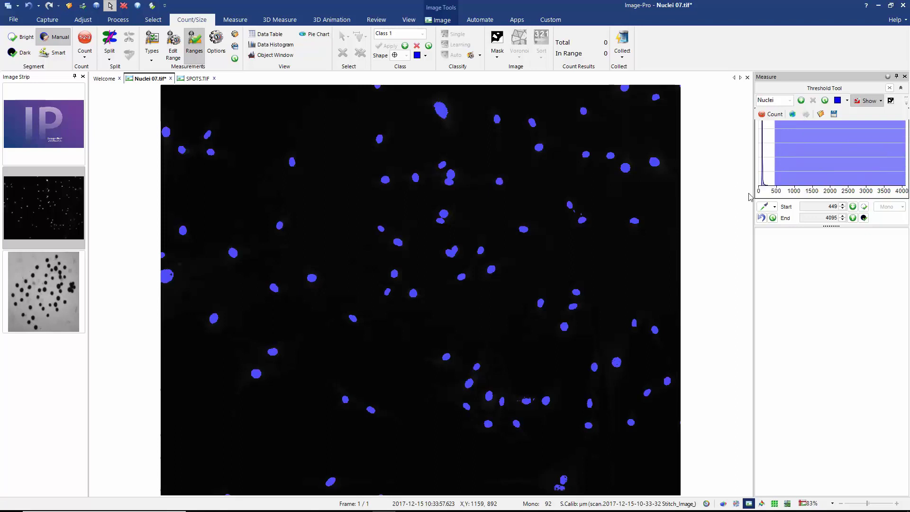
{"action": "left_click", "coordinate": [848, 101]}
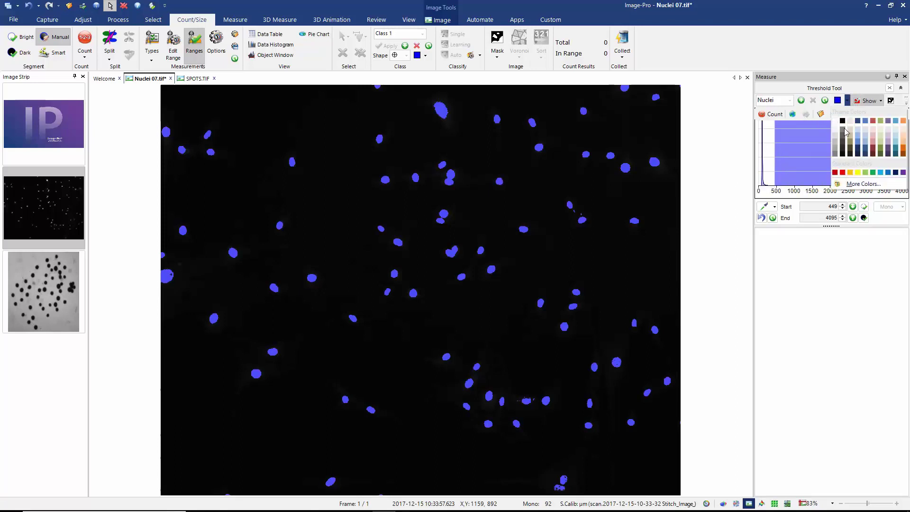
{"action": "left_click", "coordinate": [842, 172]}
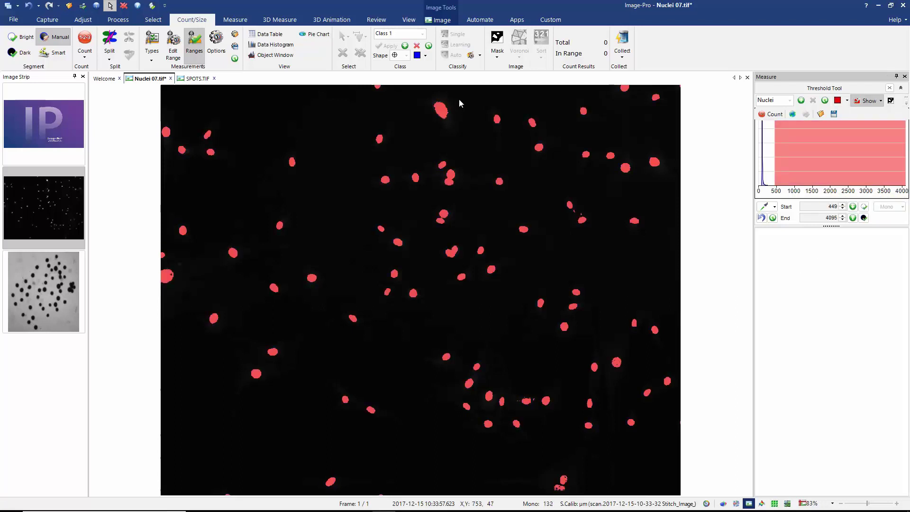
{"action": "left_click", "coordinate": [83, 39]}
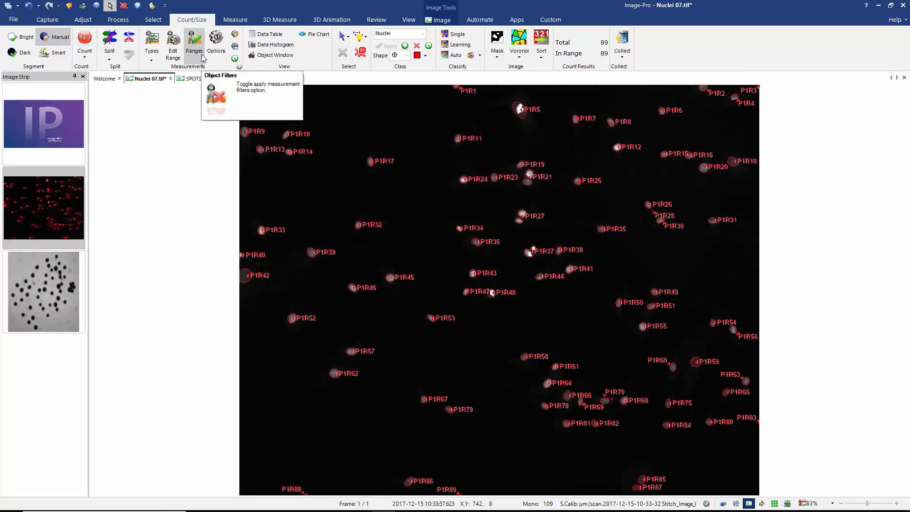
- Show an enlarged Measurement Table and inspect objects P1R4, P1R6 and P1R53
{"action": "left_click", "coordinate": [272, 35]}
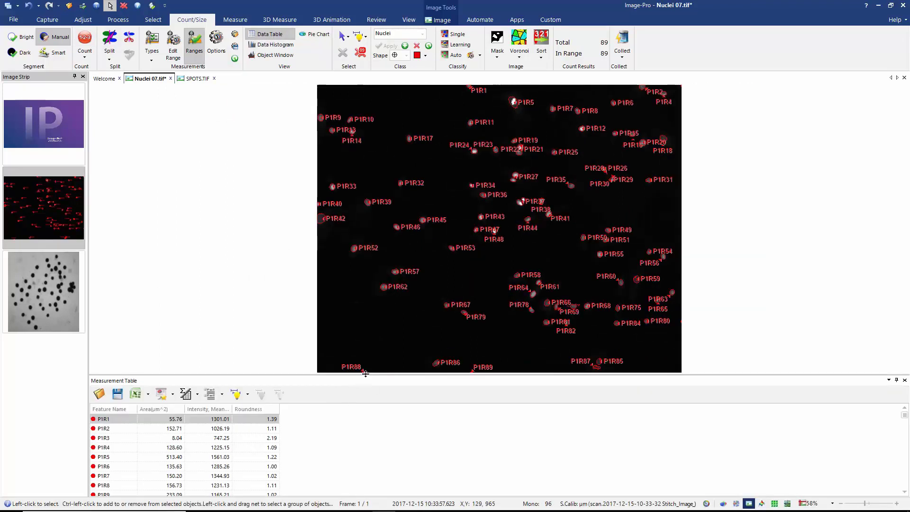
{"action": "left_click_drag", "start_coordinate": [366, 374], "coordinate": [365, 345]}
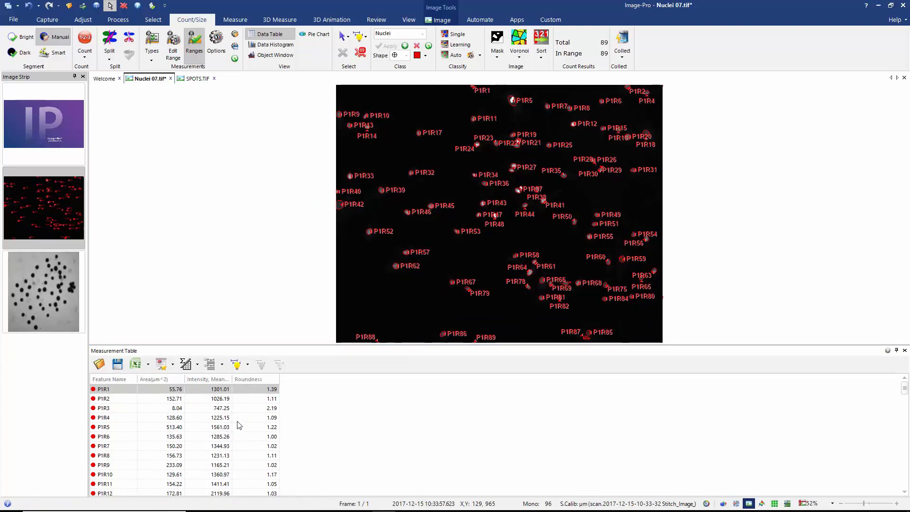
{"action": "left_click", "coordinate": [240, 418]}
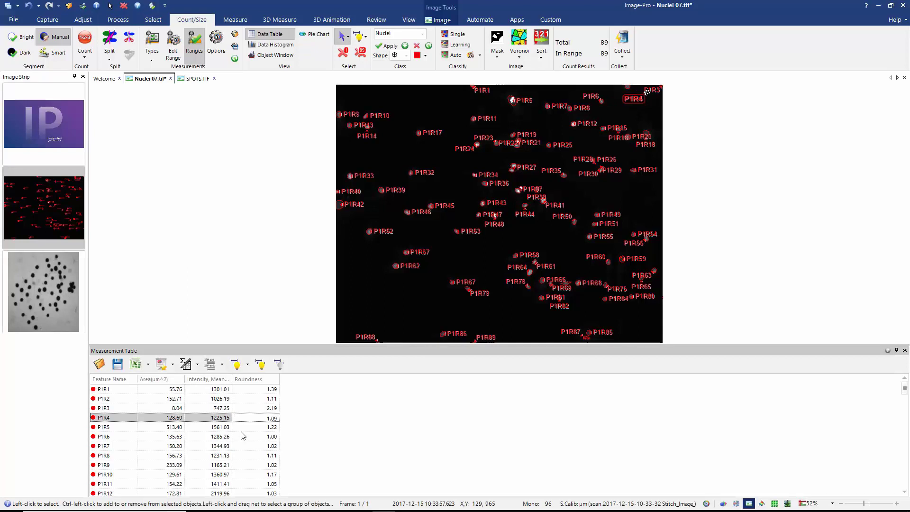
{"action": "left_click", "coordinate": [241, 437]}
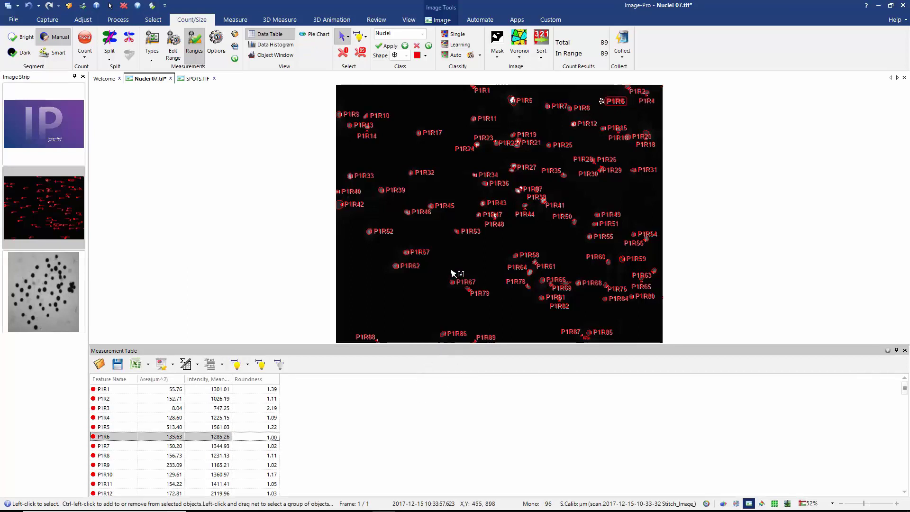
{"action": "left_click", "coordinate": [458, 232]}
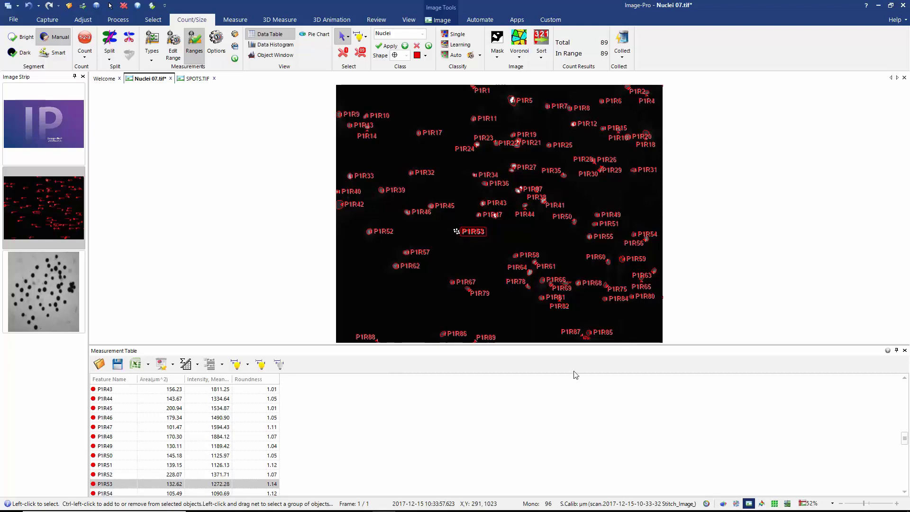
- Set outline width to 2 and Clean Borders to All, leaving 81 in range
{"action": "left_click", "coordinate": [218, 41]}
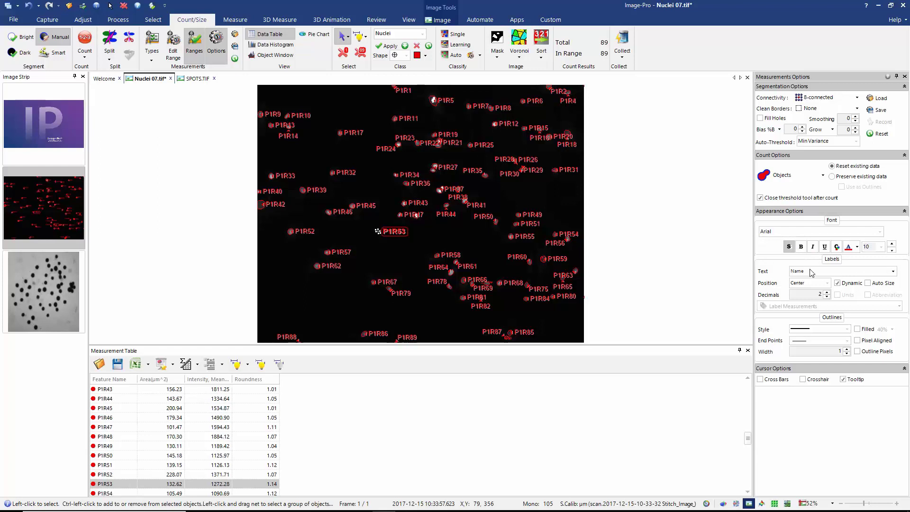
{"action": "left_click", "coordinate": [894, 271]}
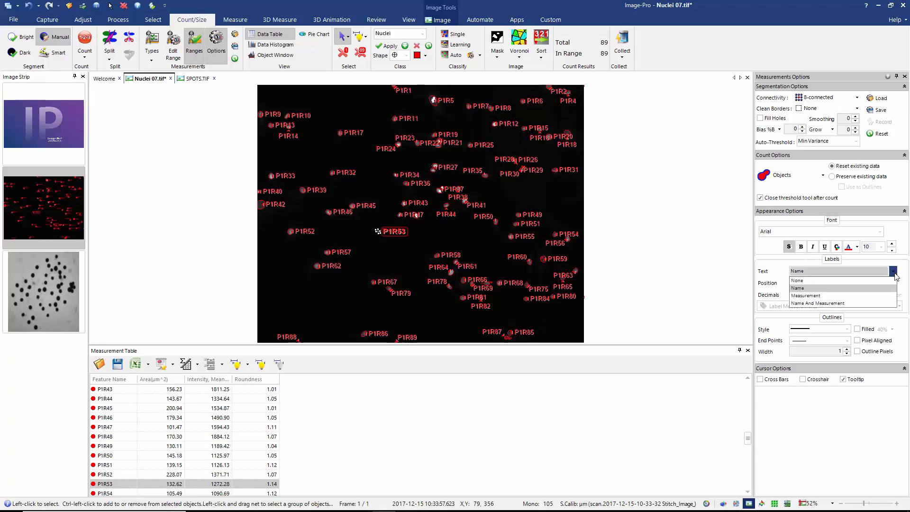
{"action": "left_click", "coordinate": [856, 286]}
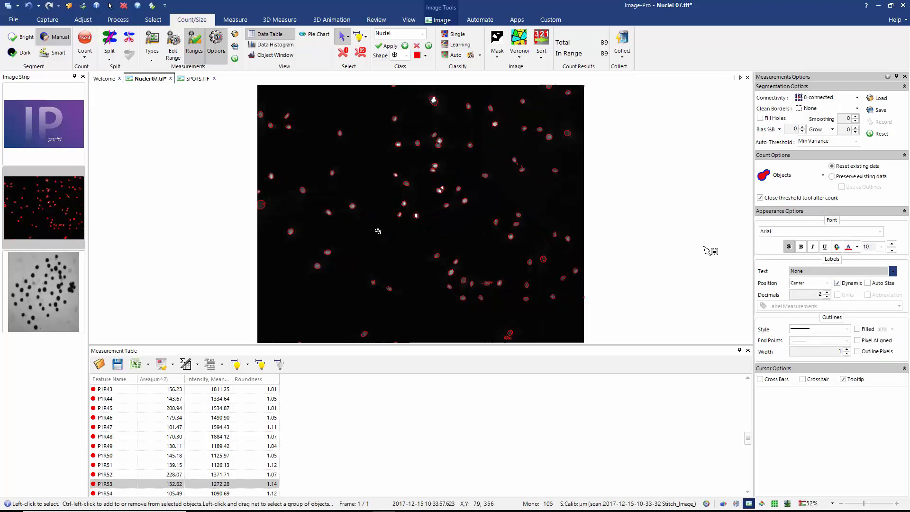
{"action": "left_click", "coordinate": [847, 350]}
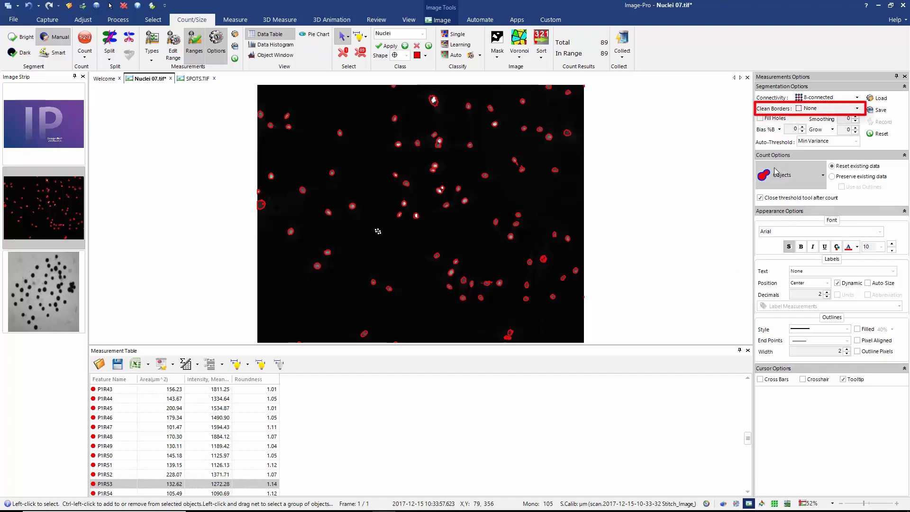
{"action": "left_click", "coordinate": [857, 110]}
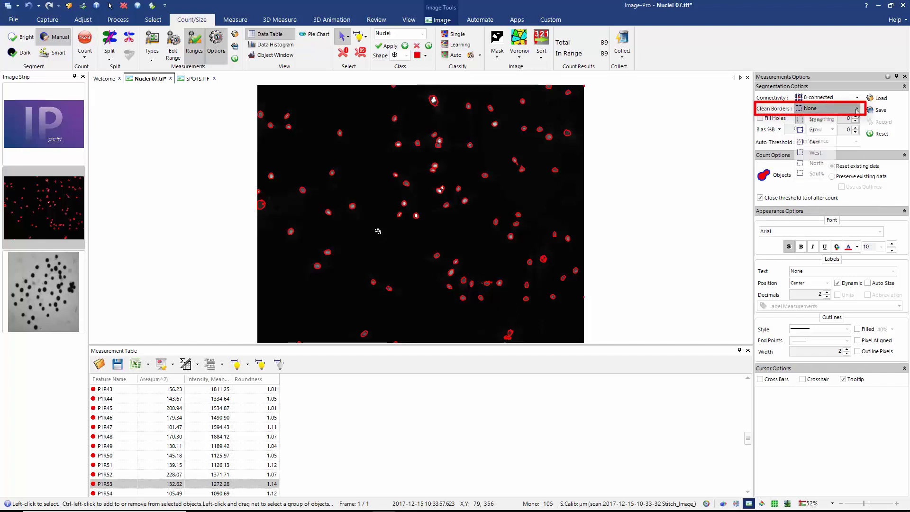
{"action": "left_click", "coordinate": [817, 134]}
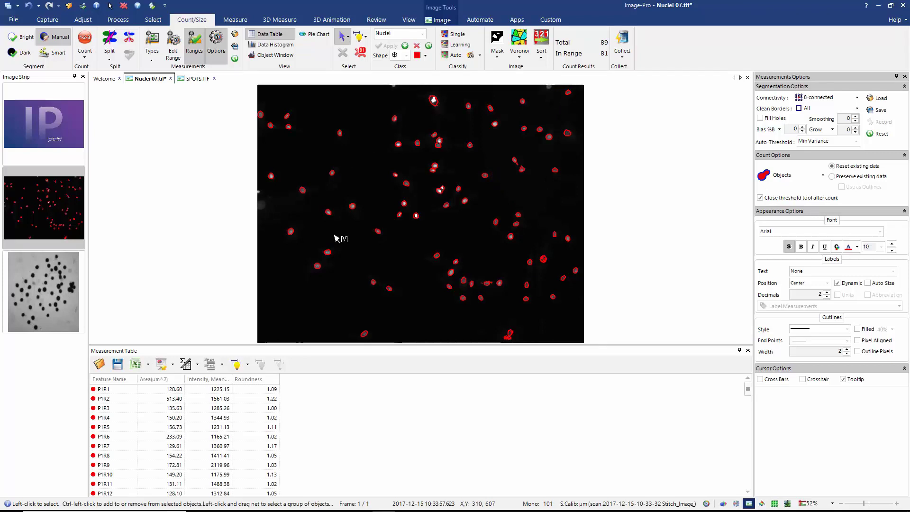
- Zoom the nuclei image to about 109% and scroll to its top
{"action": "scroll", "coordinate": [335, 238], "scroll_direction": "up", "scroll_amount": 1}
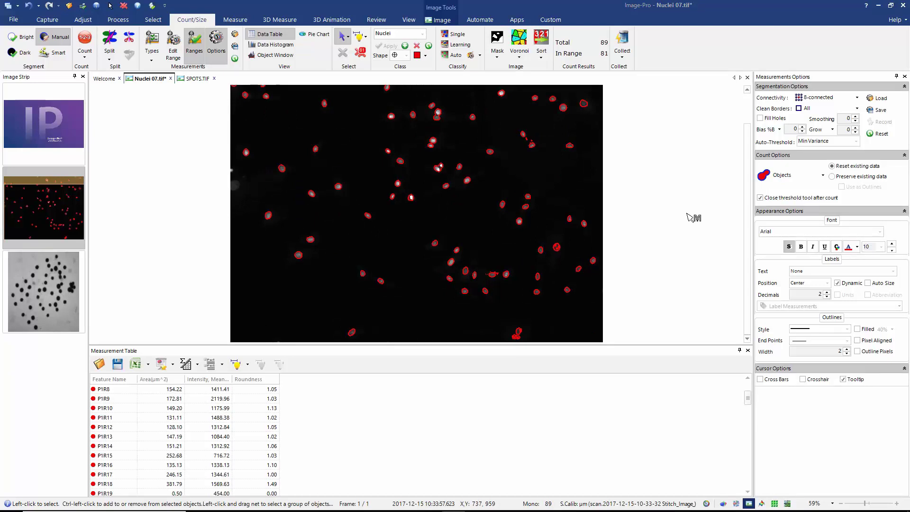
{"action": "scroll", "coordinate": [500, 278], "scroll_direction": "up", "scroll_amount": 1}
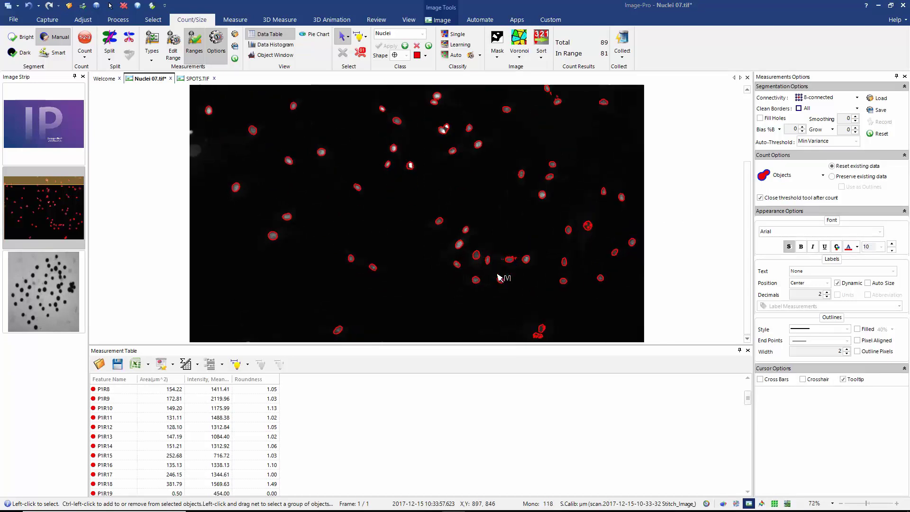
{"action": "scroll", "coordinate": [524, 254], "scroll_direction": "up", "scroll_amount": 2}
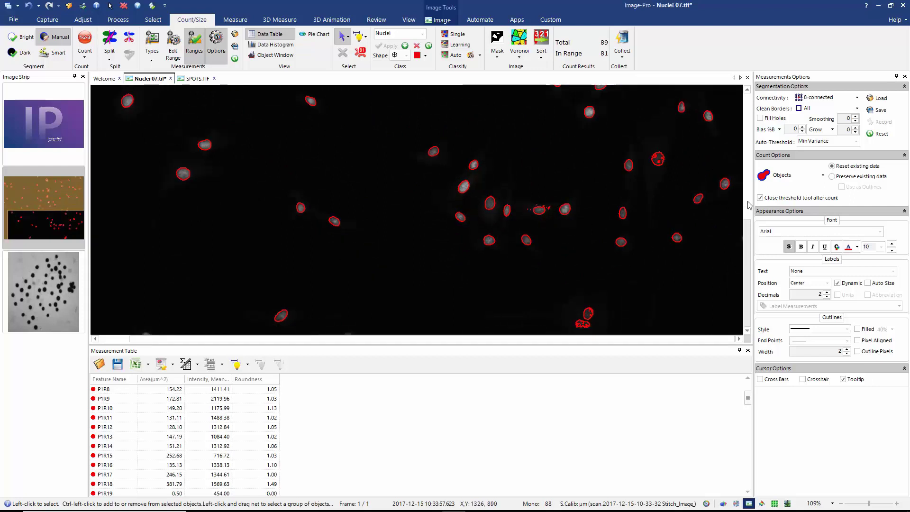
{"action": "left_click_drag", "start_coordinate": [749, 205], "coordinate": [749, 188]}
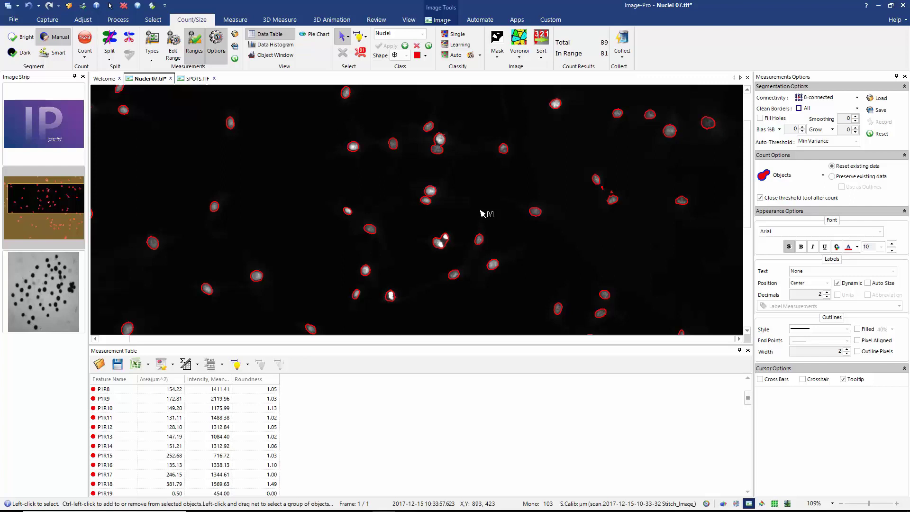
- Set the Region:Area measurement range minimum to 50 and accept it
{"action": "left_click", "coordinate": [174, 43]}
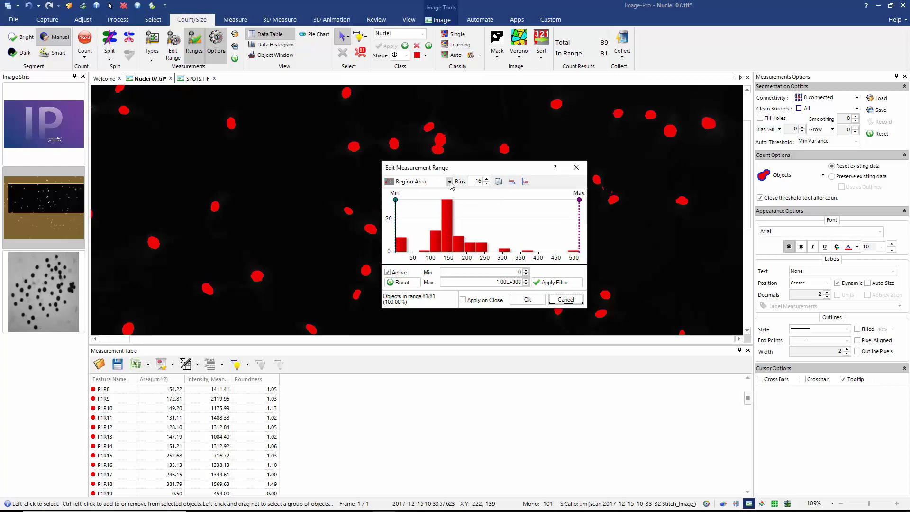
{"action": "left_click", "coordinate": [449, 182]}
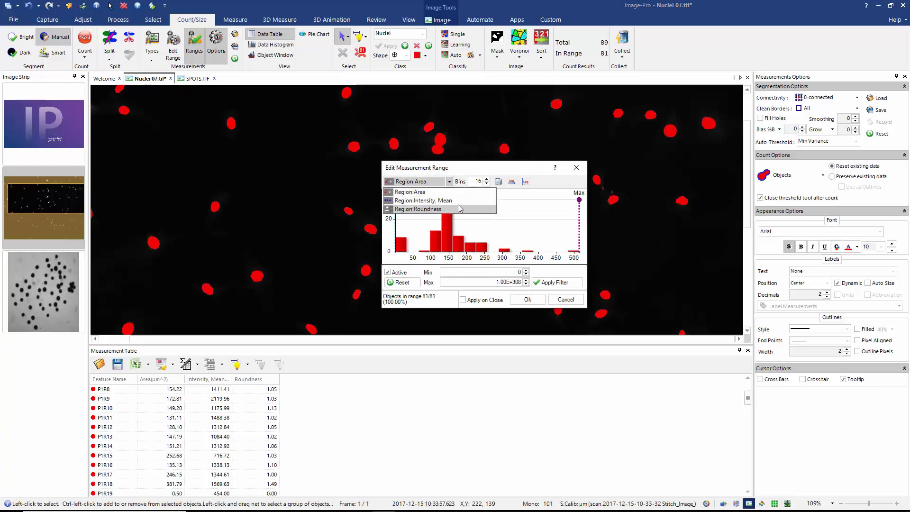
{"action": "left_click", "coordinate": [420, 195]}
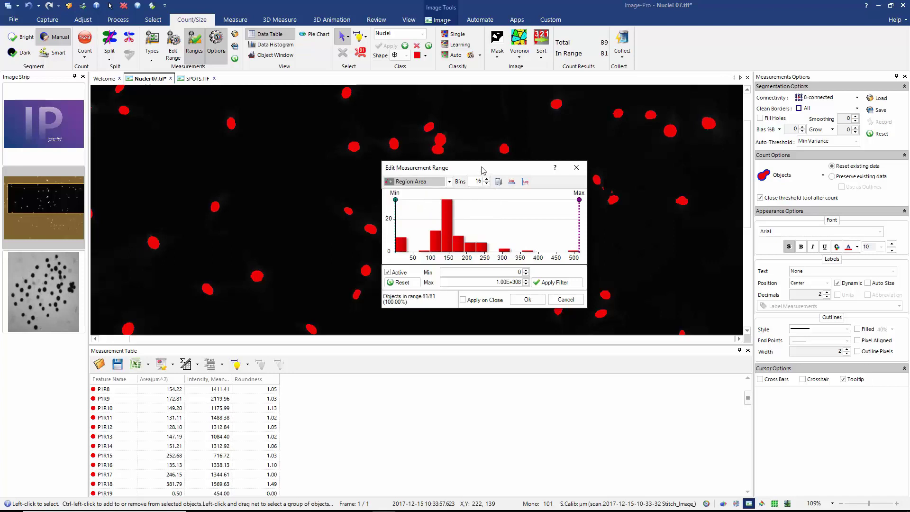
{"action": "left_click_drag", "start_coordinate": [483, 169], "coordinate": [365, 133]}
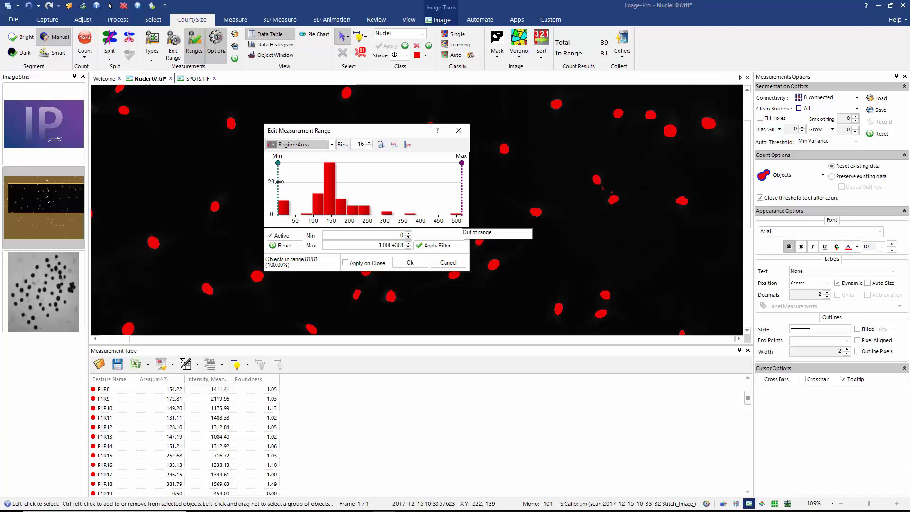
{"action": "left_click_drag", "start_coordinate": [280, 182], "coordinate": [286, 182]}
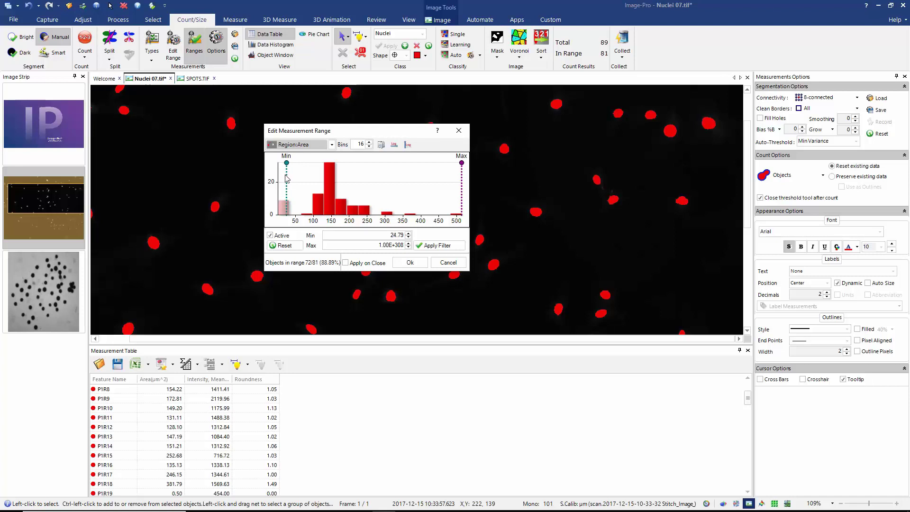
{"action": "left_click_drag", "start_coordinate": [392, 233], "coordinate": [434, 238]}
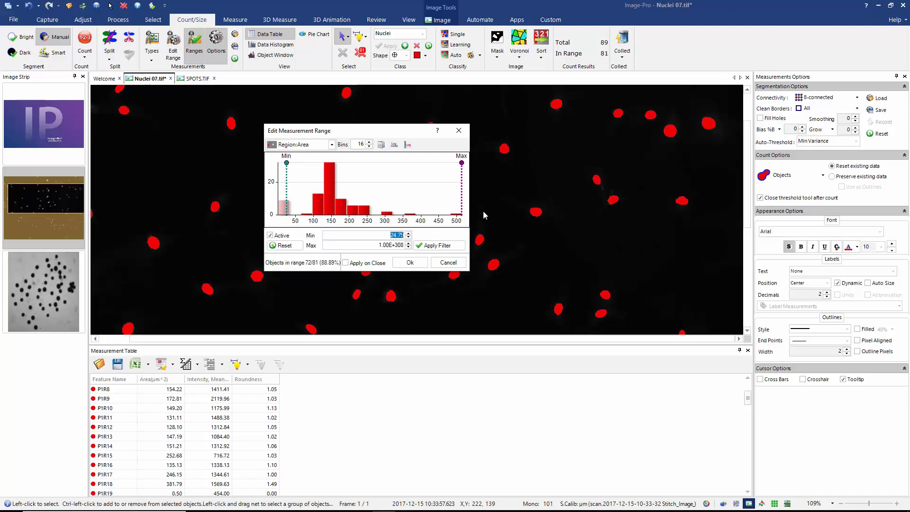
{"action": "type", "text": "50"}
{"action": "key", "text": "Return"}
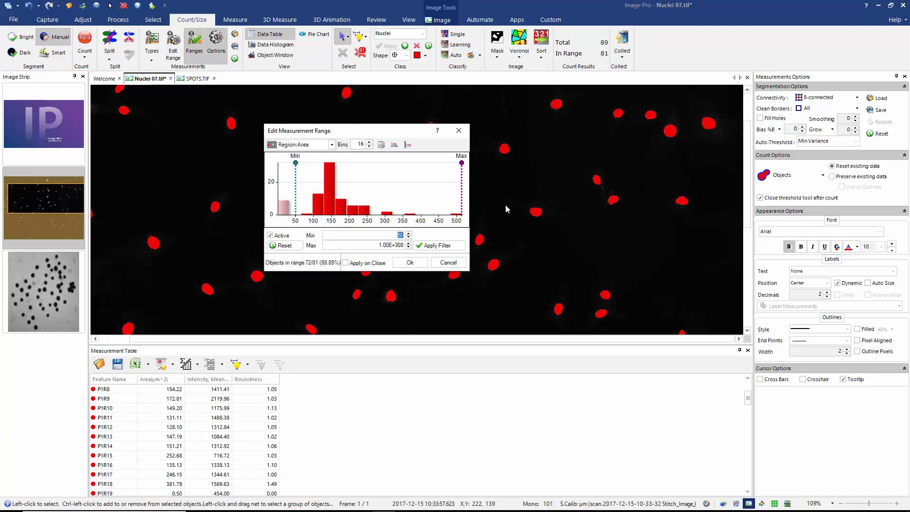
{"action": "left_click", "coordinate": [411, 262]}
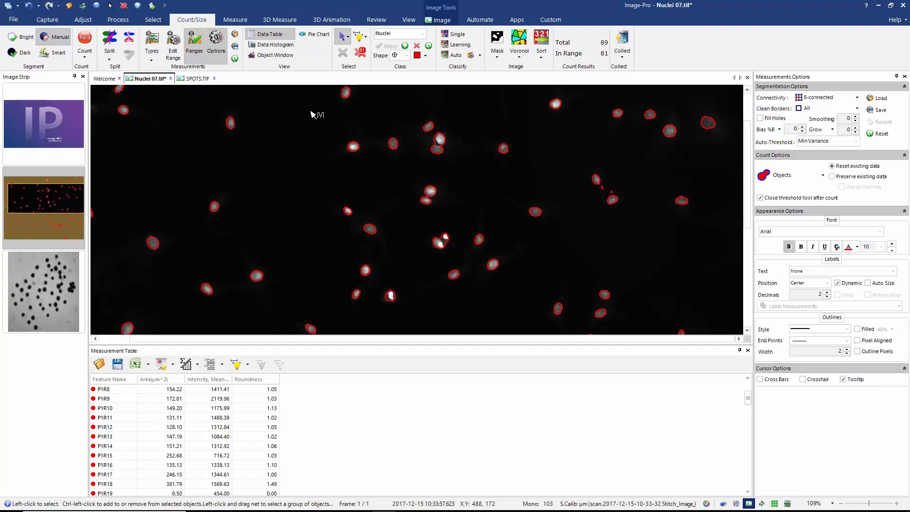
- Recount to get 72 of 89 nuclei in range, then select and deselect one nucleus
{"action": "left_click", "coordinate": [88, 42]}
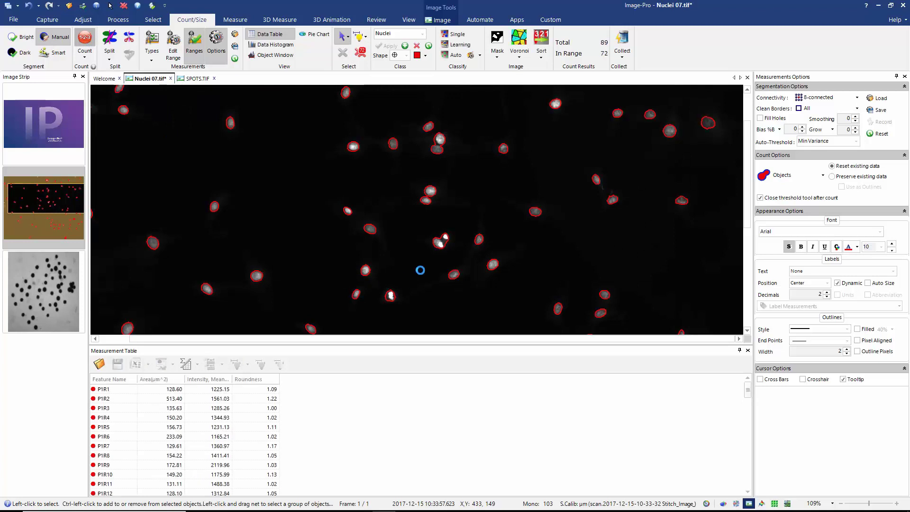
{"action": "scroll", "coordinate": [748, 205], "scroll_direction": "down", "scroll_amount": 3}
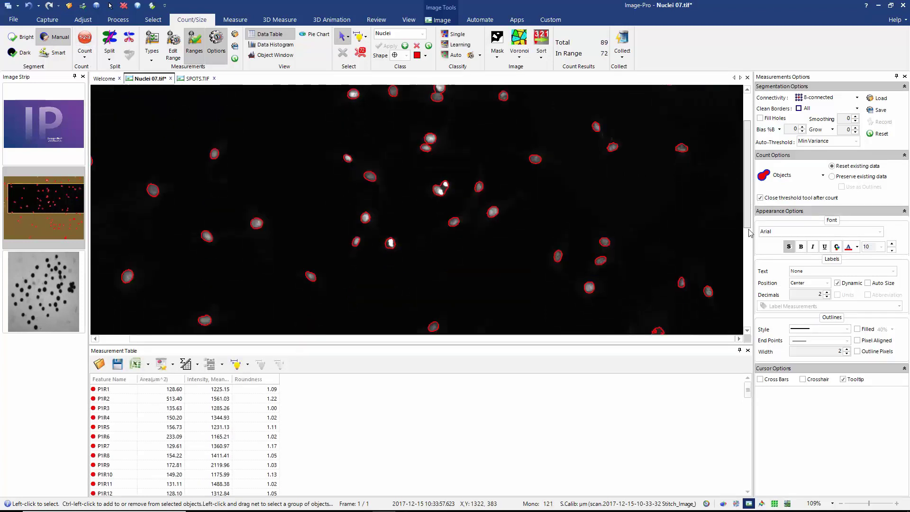
{"action": "scroll", "coordinate": [528, 193], "scroll_direction": "down", "scroll_amount": 2}
{"action": "scroll", "coordinate": [531, 218], "scroll_direction": "down", "scroll_amount": 2}
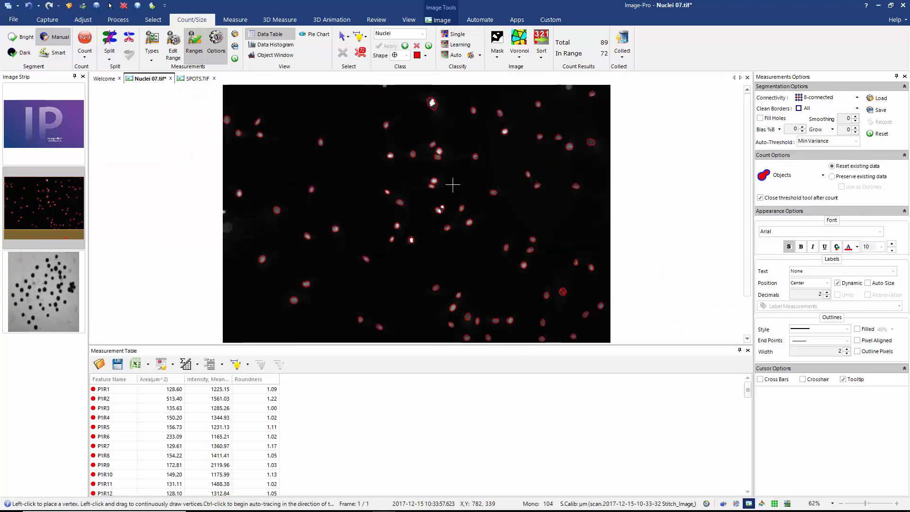
{"action": "left_click", "coordinate": [342, 35]}
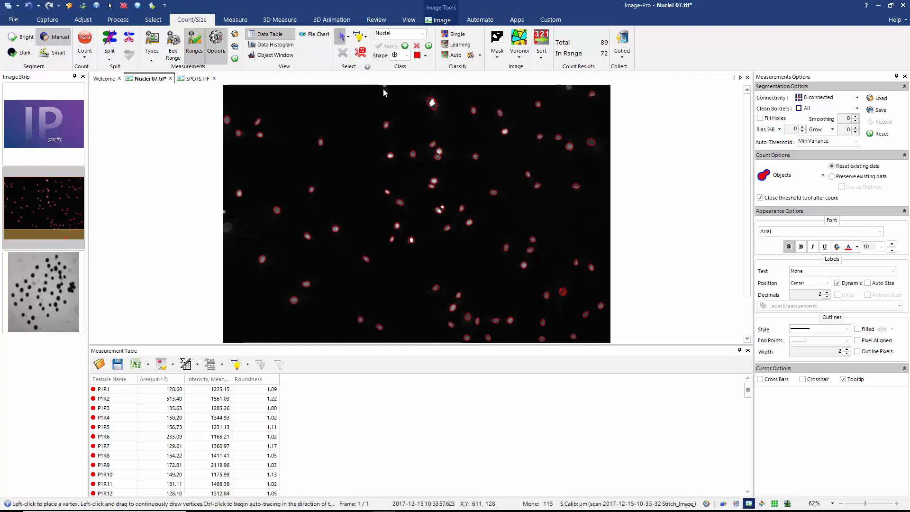
{"action": "left_click", "coordinate": [443, 154]}
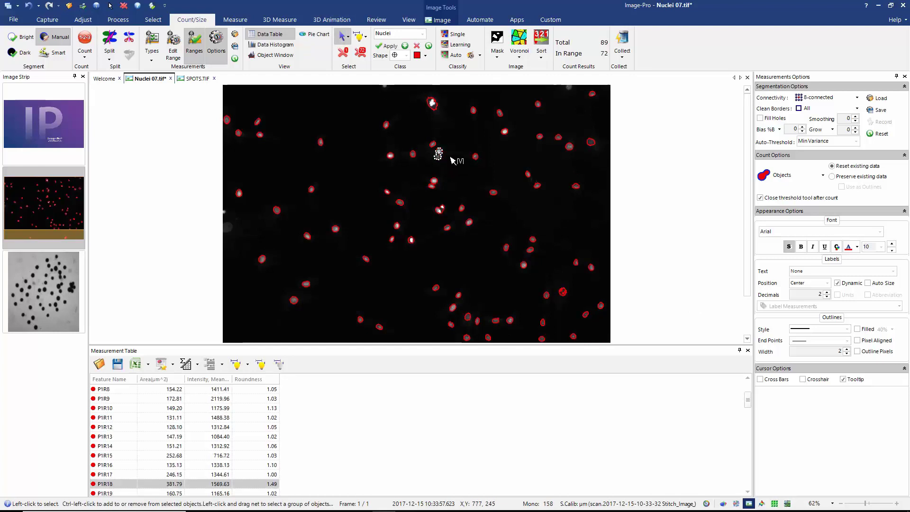
{"action": "left_click", "coordinate": [445, 164]}
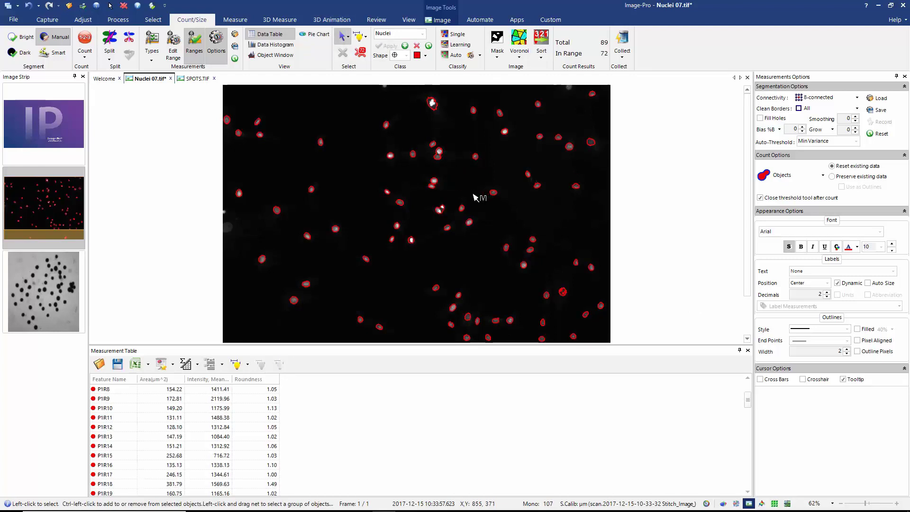
- Split the merged nuclei from the Split options and select a split nucleus
{"action": "left_click", "coordinate": [110, 62]}
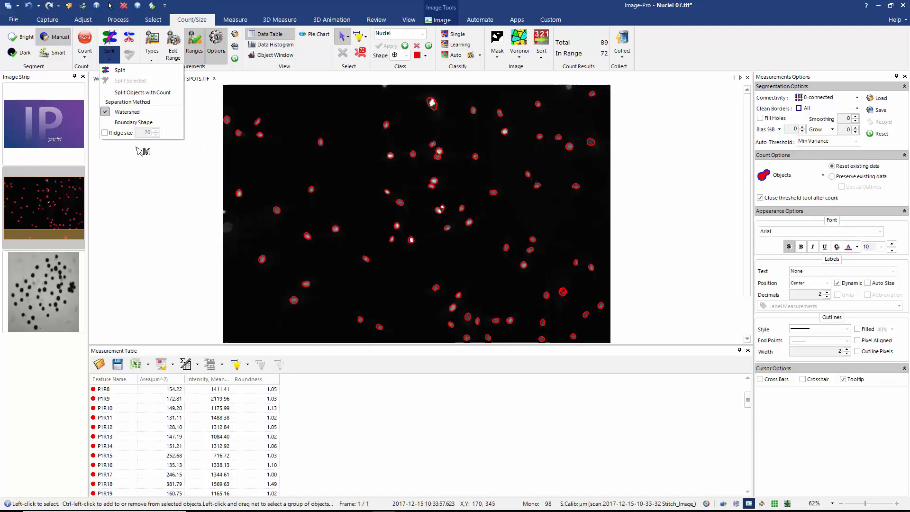
{"action": "left_click", "coordinate": [164, 184]}
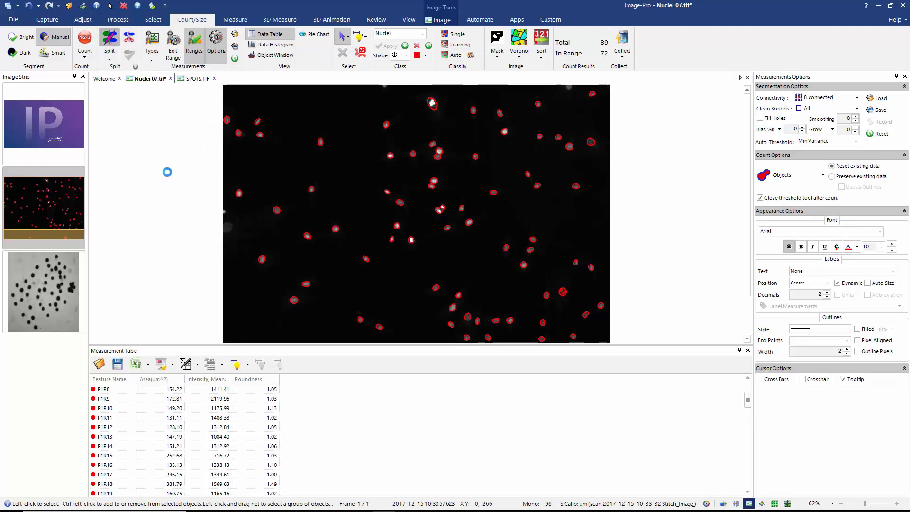
{"action": "left_click", "coordinate": [438, 155]}
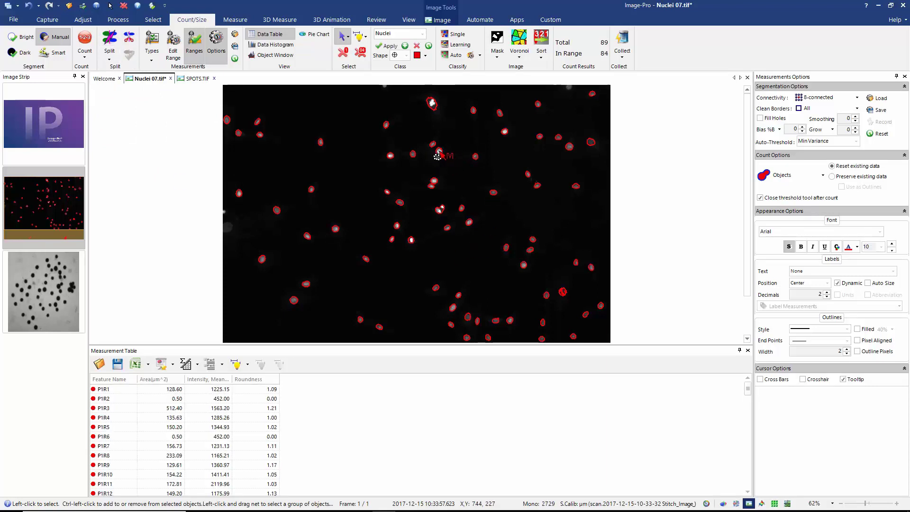
- Delete all objects, enable Split Objects with Count, and recount to 101 total, 75 in range
{"action": "left_click", "coordinate": [358, 55]}
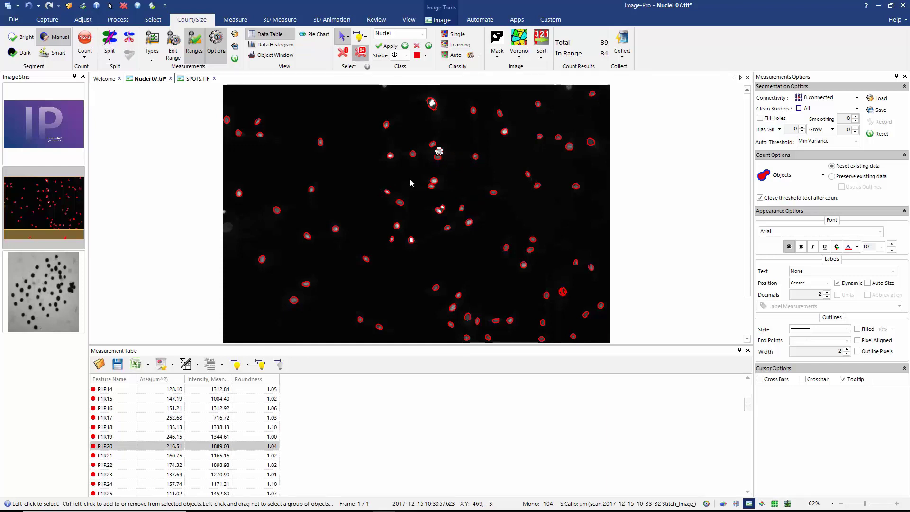
{"action": "left_click", "coordinate": [110, 60]}
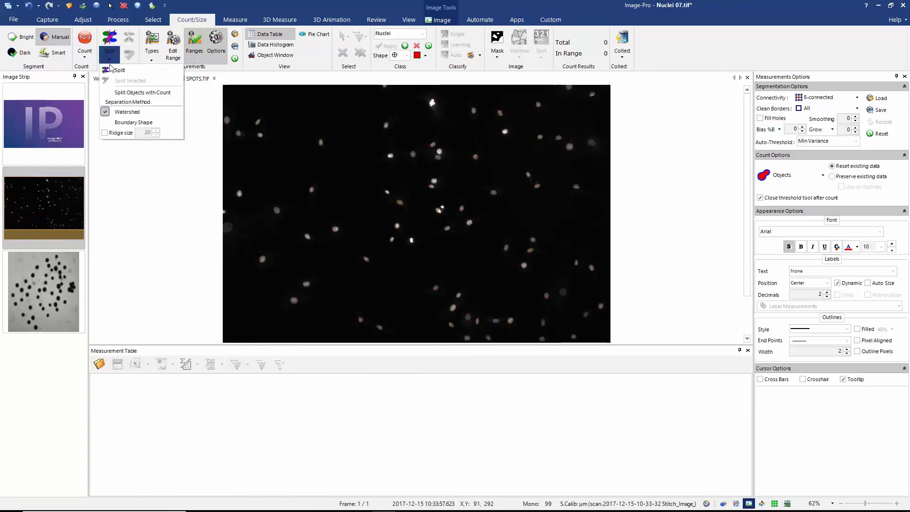
{"action": "left_click", "coordinate": [137, 94]}
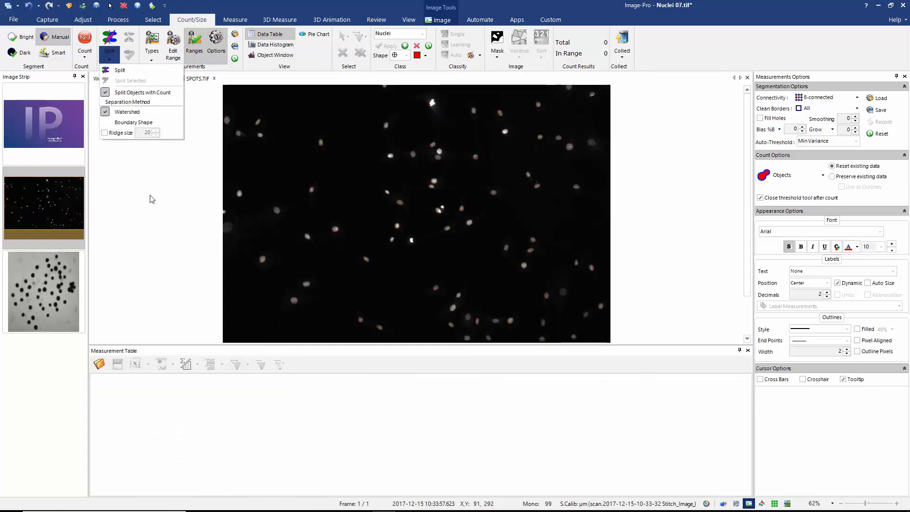
{"action": "left_click", "coordinate": [85, 40]}
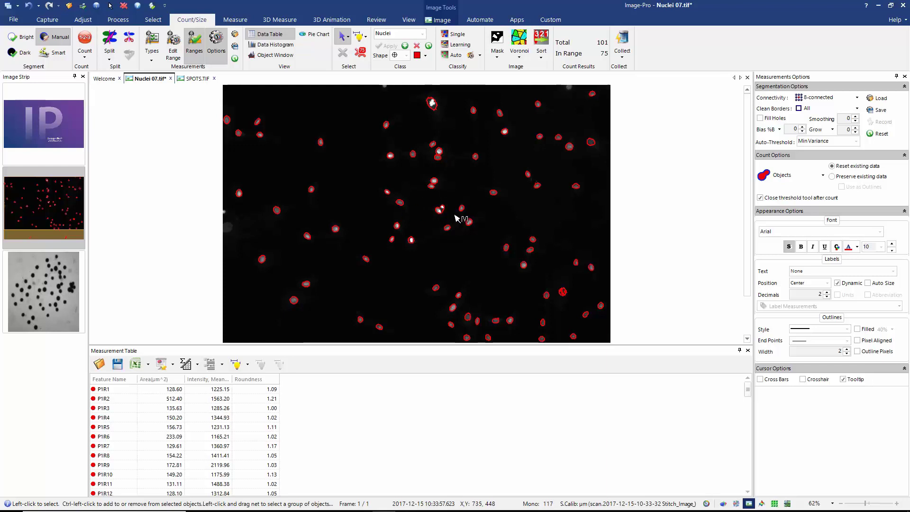
- Draw a split line across the touching central nuclei and apply it, giving 76 in range
{"action": "left_click", "coordinate": [137, 41]}
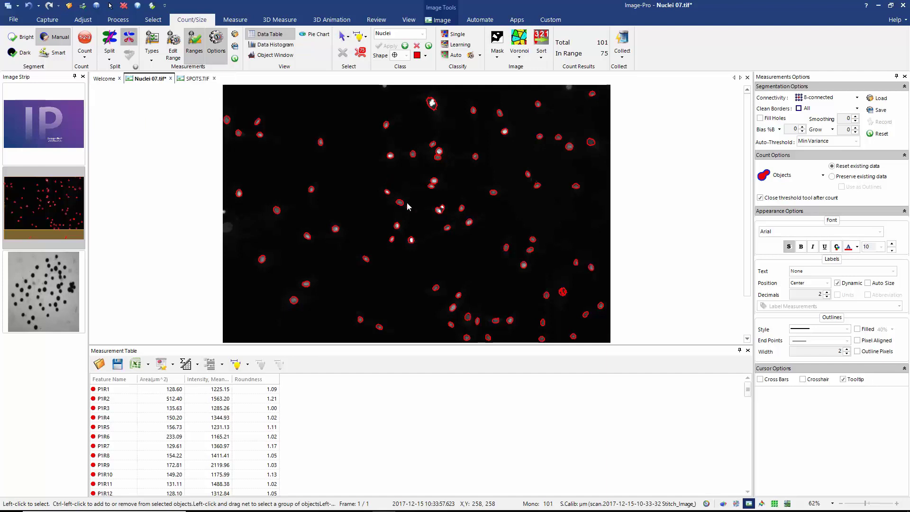
{"action": "left_click", "coordinate": [448, 216]}
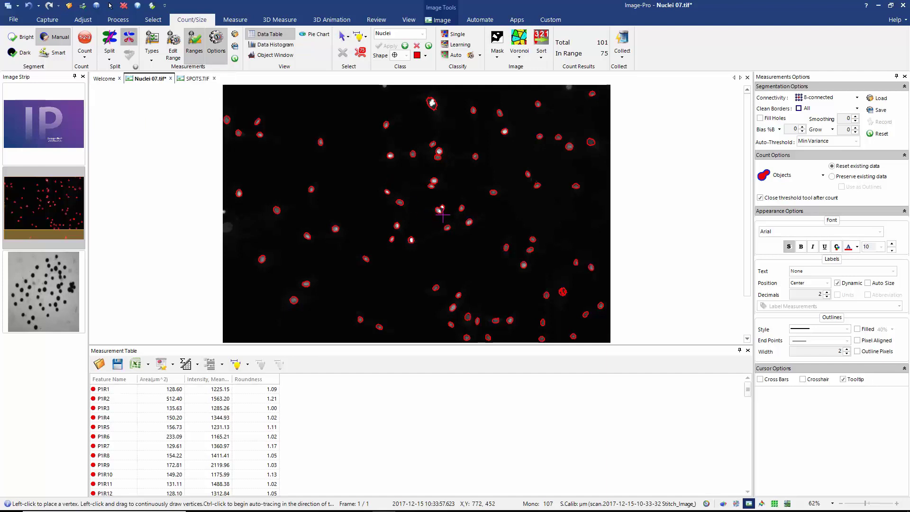
{"action": "left_click", "coordinate": [424, 194]}
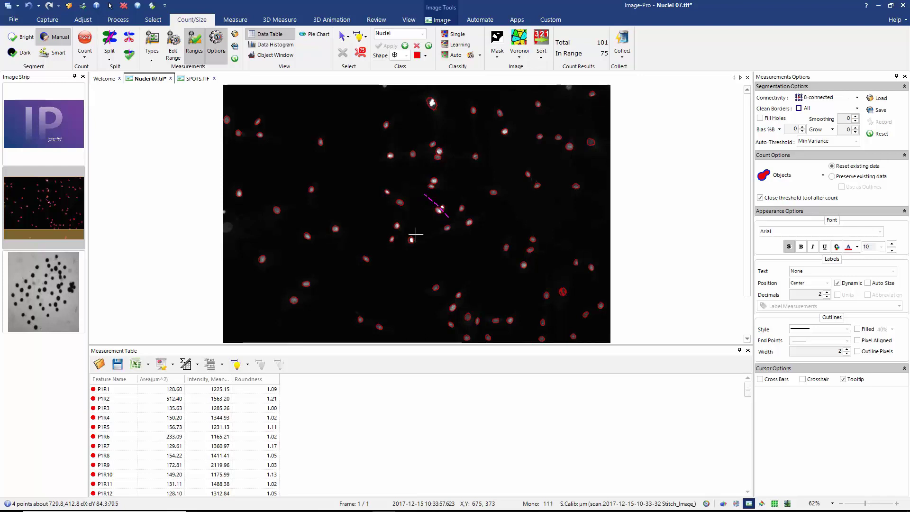
{"action": "left_click", "coordinate": [129, 55]}
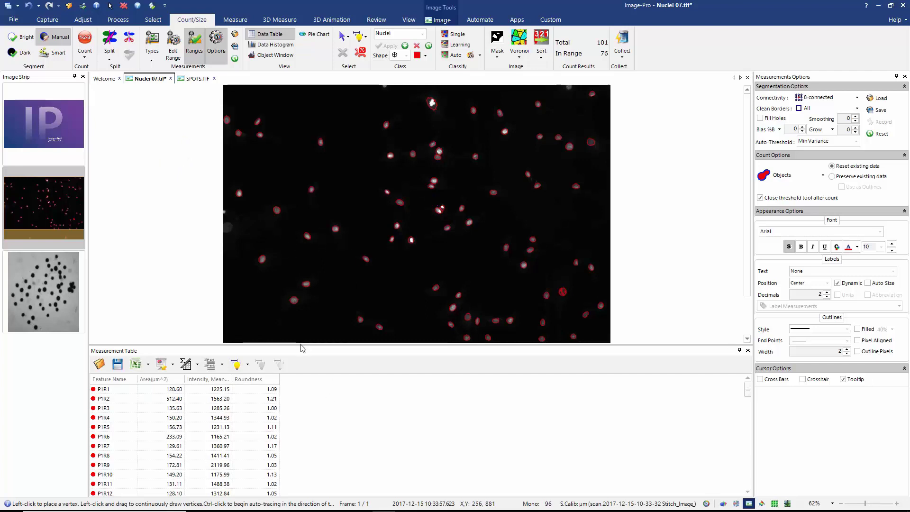
- Enlarge the Measurement Table and show mean, SD, min, max, range, sum and count statistics
{"action": "left_click_drag", "start_coordinate": [300, 346], "coordinate": [301, 328]}
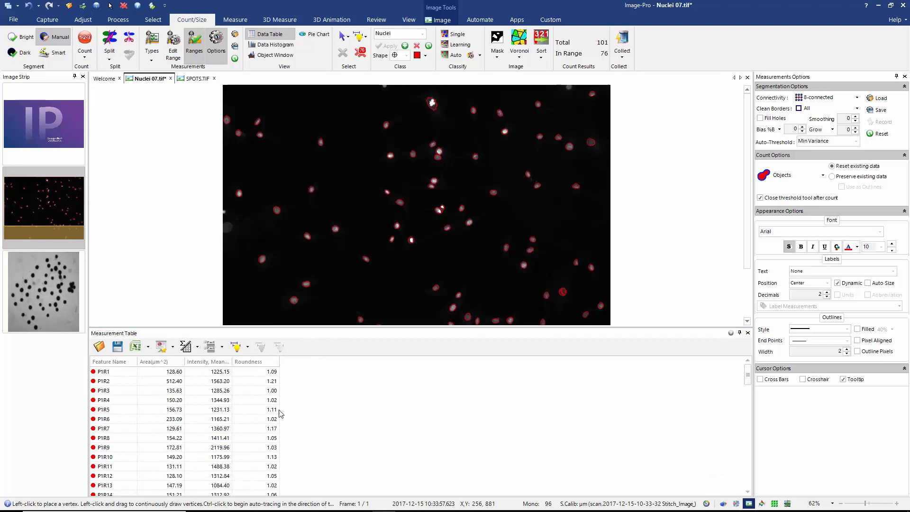
{"action": "left_click", "coordinate": [185, 347]}
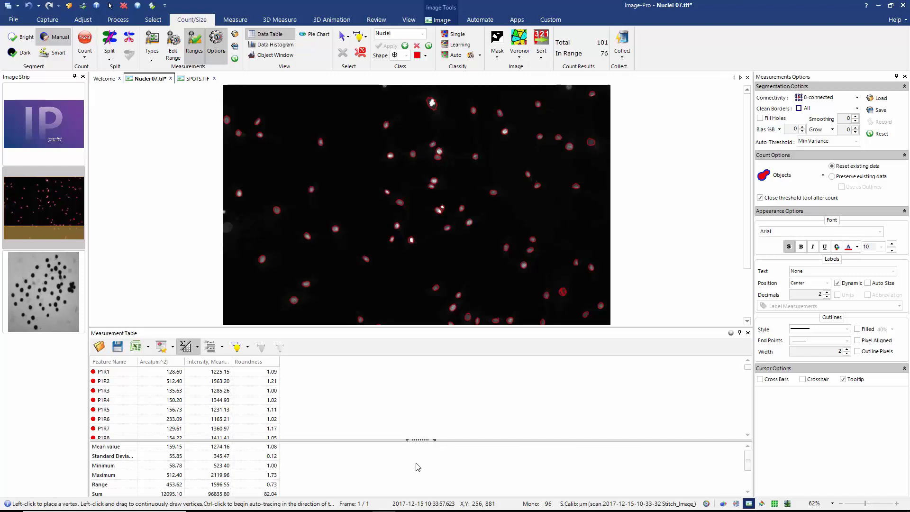
{"action": "left_click_drag", "start_coordinate": [749, 464], "coordinate": [749, 478]}
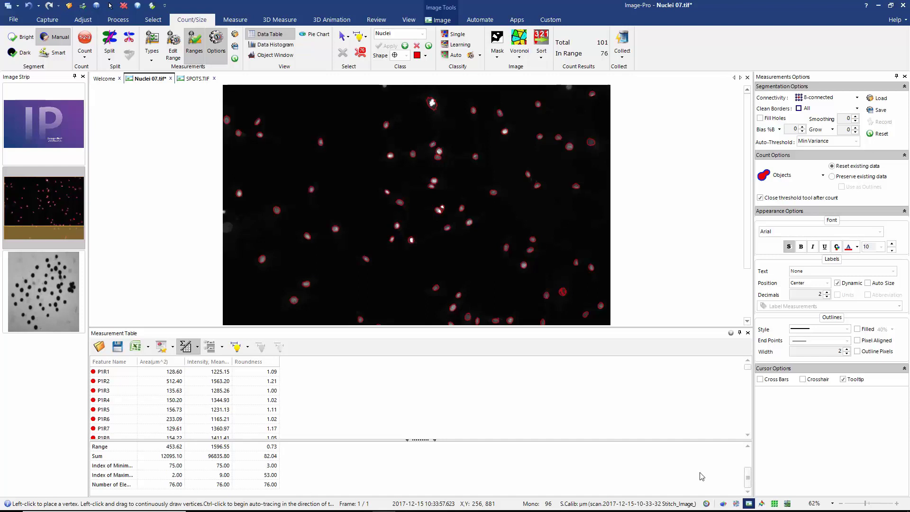
{"action": "left_click_drag", "start_coordinate": [748, 478], "coordinate": [748, 465]}
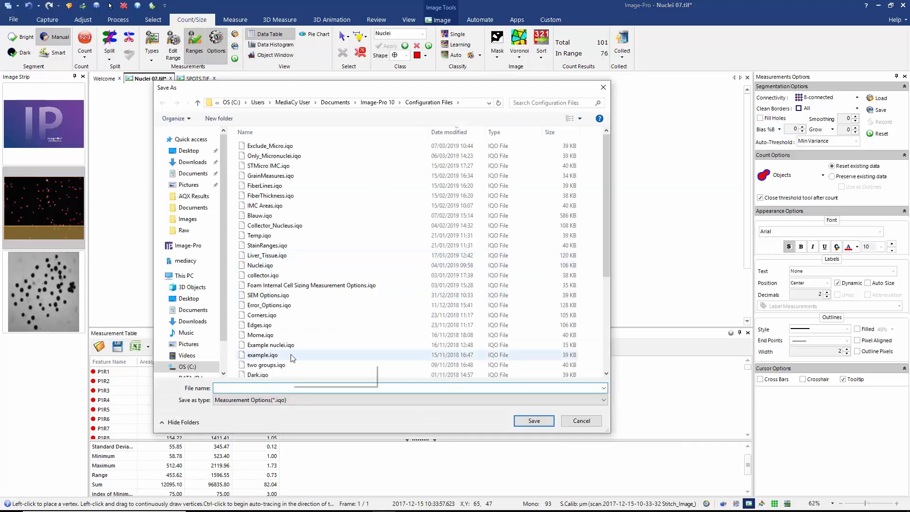
- Save the measurement options as Example nuclei.iqo, replacing the existing file
{"action": "type", "text": "E"}
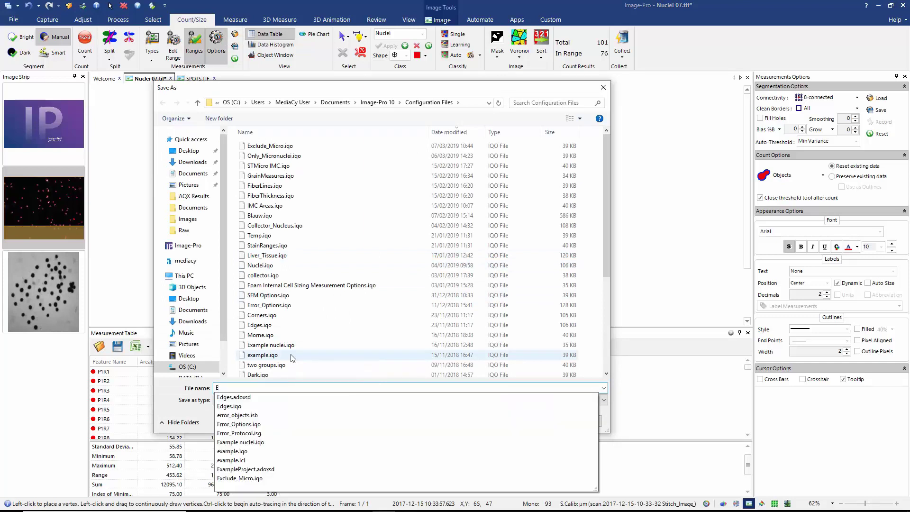
{"action": "type", "text": "xample Nuclei"}
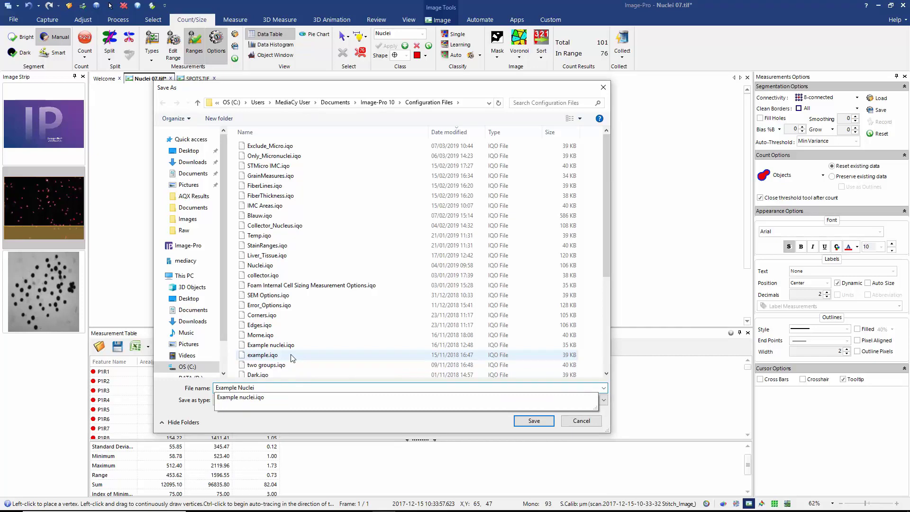
{"action": "left_click", "coordinate": [536, 420]}
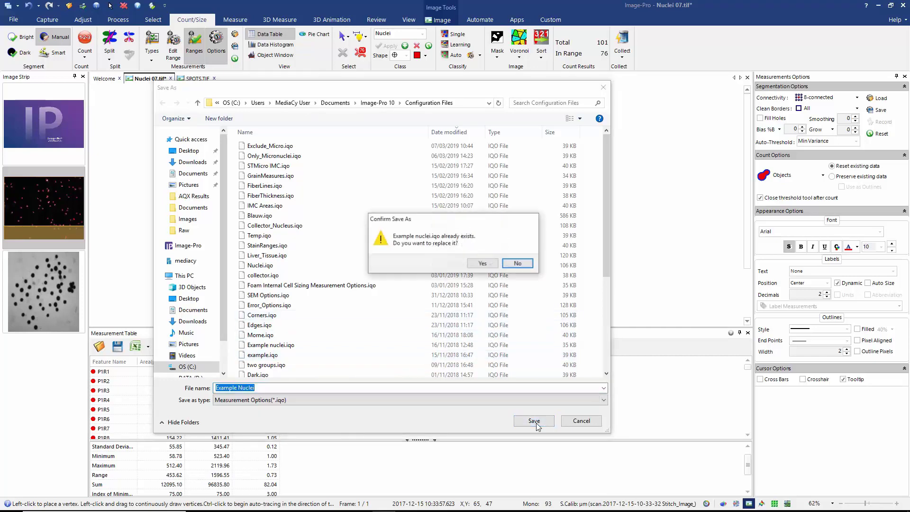
{"action": "left_click", "coordinate": [469, 260]}
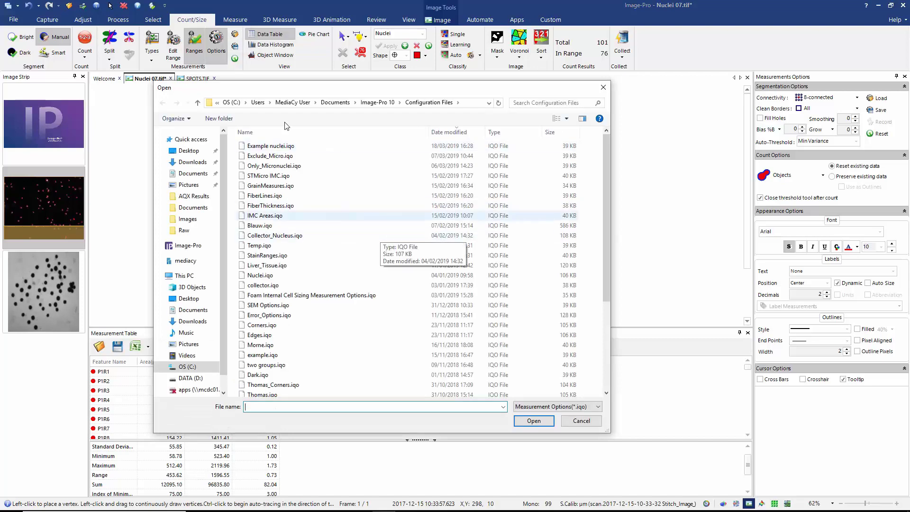
- Load the Example nuclei.iqo options file and bring up the SPOTS.TIF image
{"action": "left_click", "coordinate": [270, 146]}
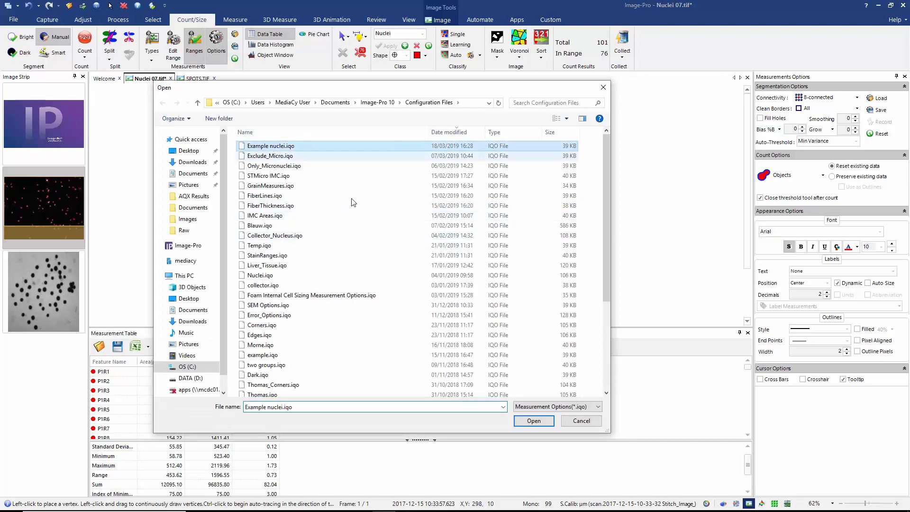
{"action": "left_click", "coordinate": [534, 420]}
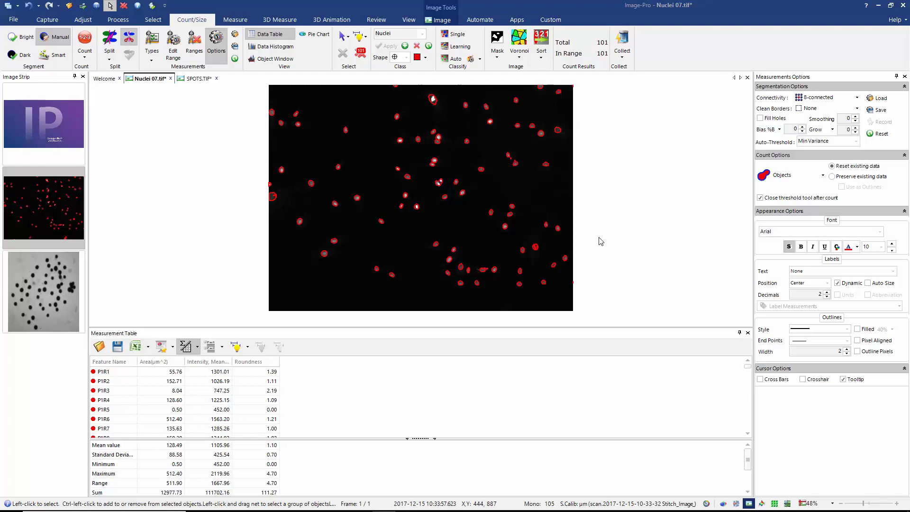
{"action": "left_click", "coordinate": [195, 79]}
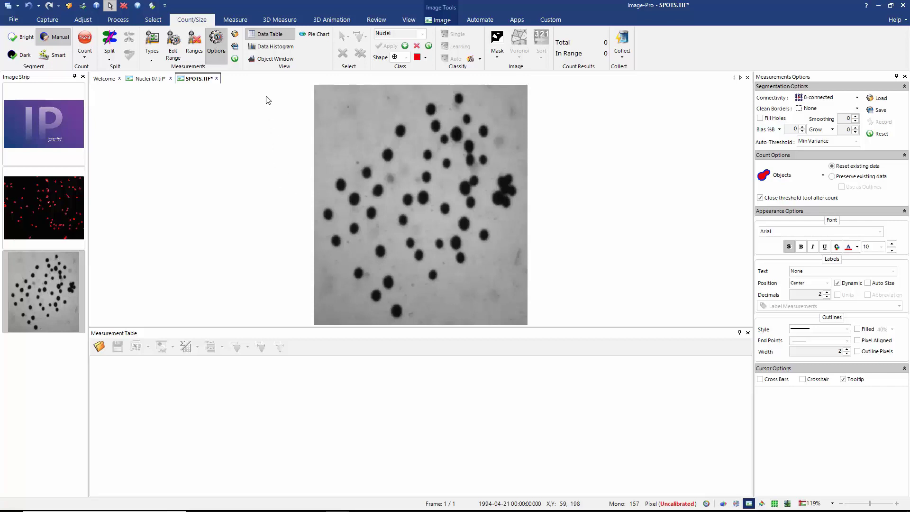
- Reset SPOTS options to Class 1 and collect only region Area and Roundness measurements
{"action": "left_click", "coordinate": [235, 58]}
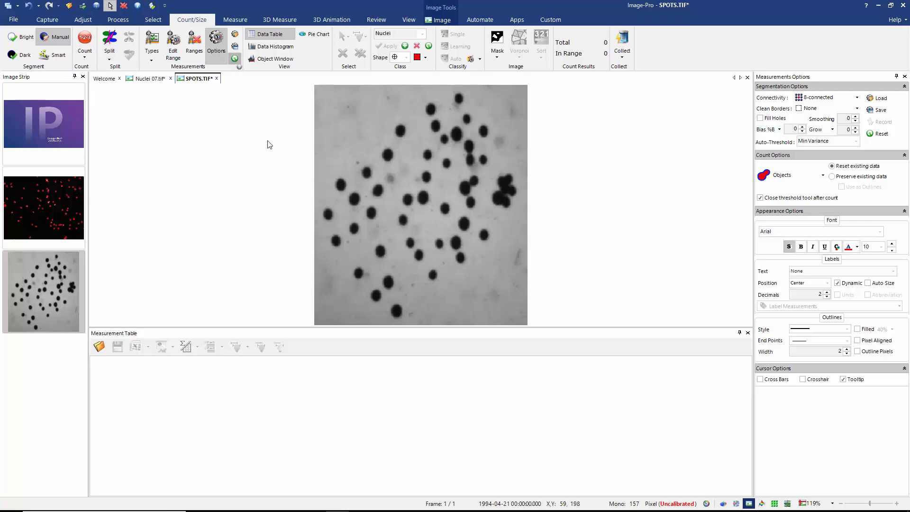
{"action": "left_click", "coordinate": [428, 46]}
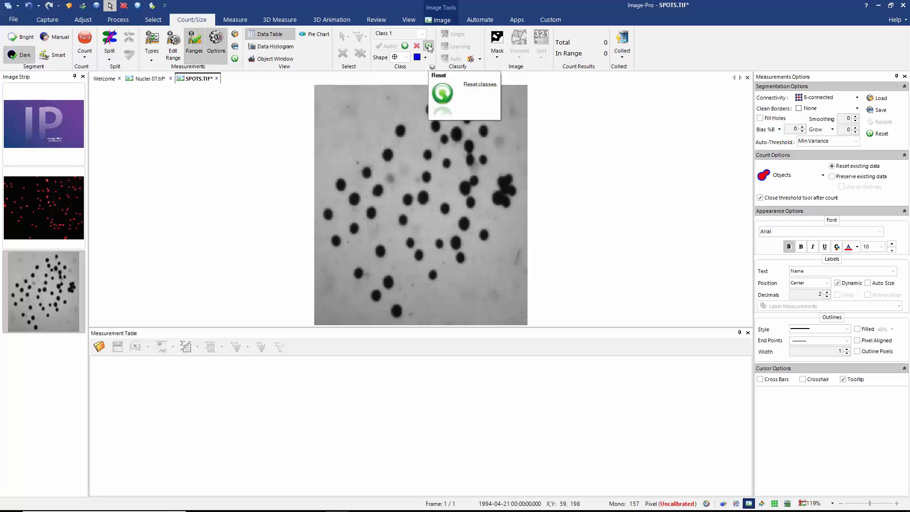
{"action": "left_click", "coordinate": [151, 41]}
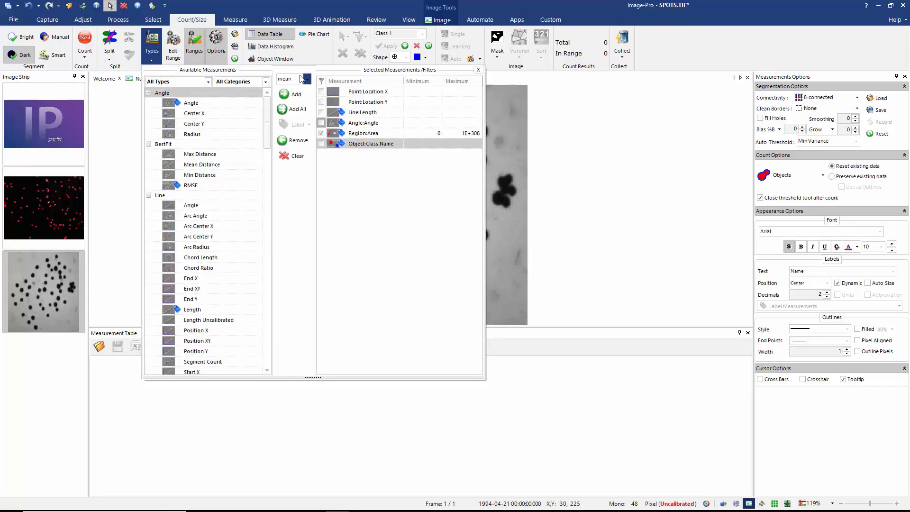
{"action": "left_click", "coordinate": [295, 159]}
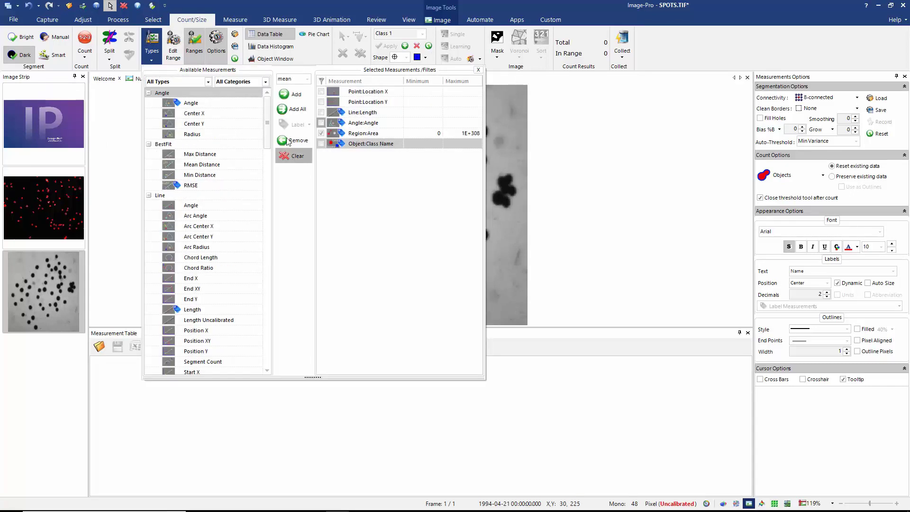
{"action": "left_click_drag", "start_coordinate": [267, 123], "coordinate": [259, 185]}
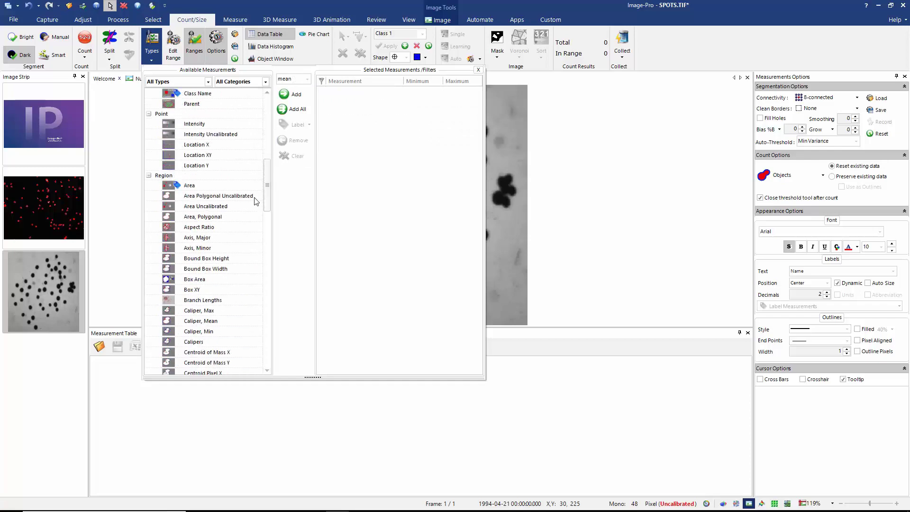
{"action": "left_click", "coordinate": [251, 185]}
{"action": "left_click", "coordinate": [298, 95]}
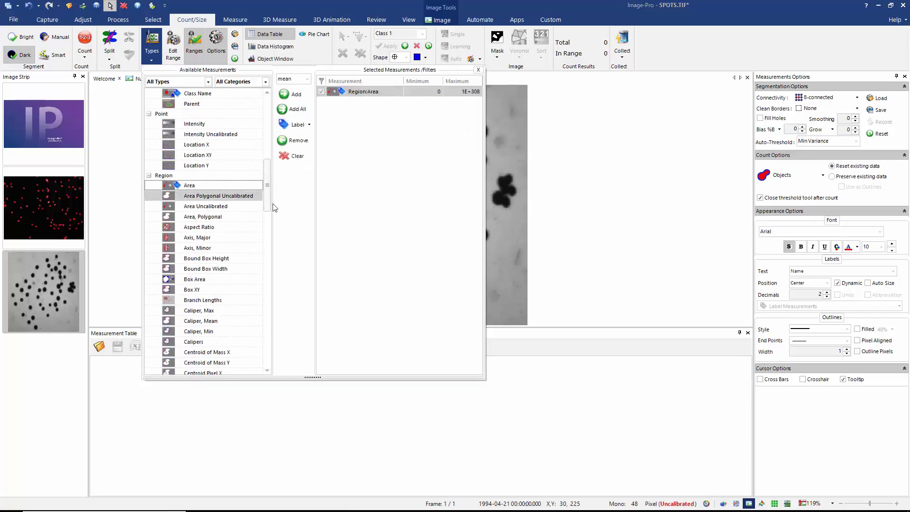
{"action": "left_click_drag", "start_coordinate": [269, 187], "coordinate": [199, 322]}
{"action": "left_click", "coordinate": [205, 303]}
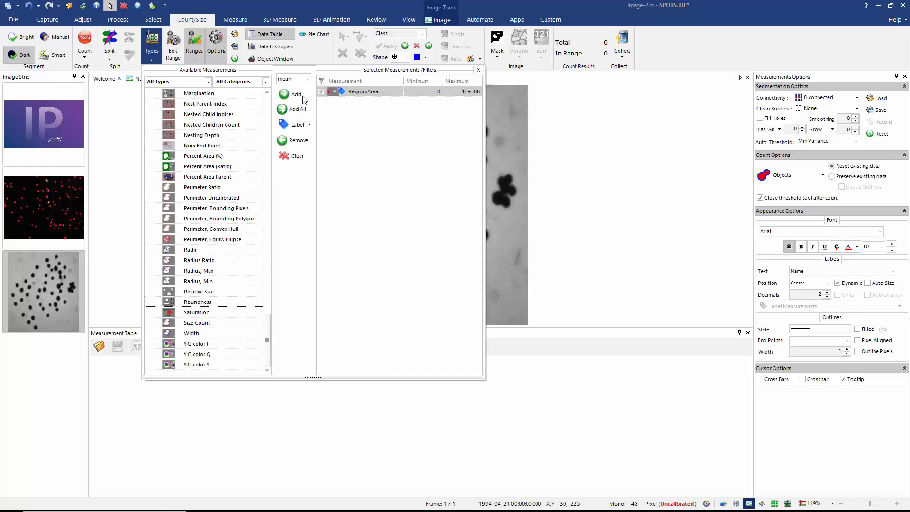
{"action": "left_click", "coordinate": [297, 94]}
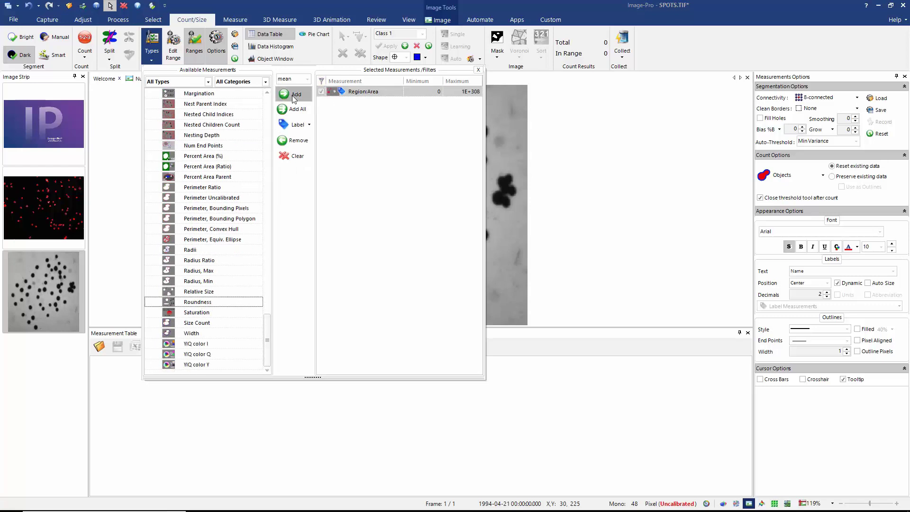
{"action": "left_click", "coordinate": [478, 70]}
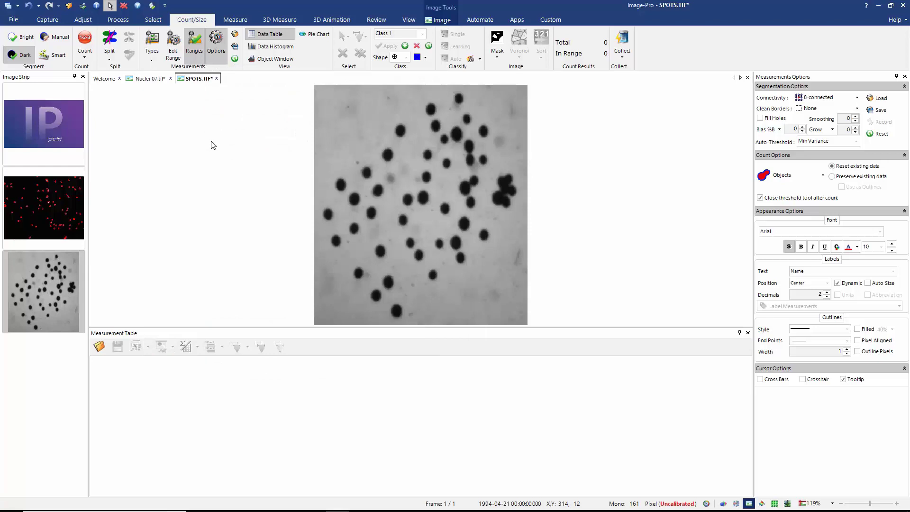
- Threshold the dark spots and widen the threshold range to 0–127
{"action": "left_click", "coordinate": [20, 57]}
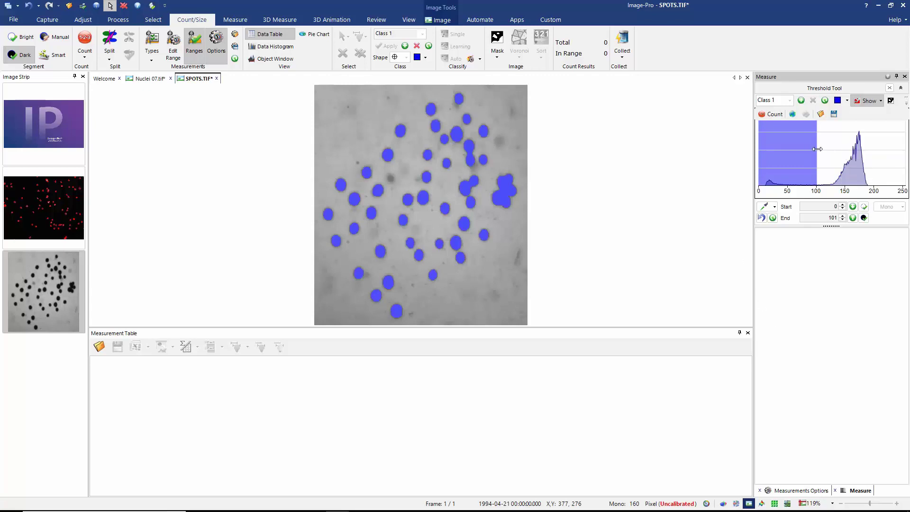
{"action": "mouse_move", "coordinate": [816, 149]}
{"action": "left_mouse_down"}
{"action": "mouse_move", "coordinate": [830, 145]}
{"action": "mouse_move", "coordinate": [801, 142]}
{"action": "mouse_move", "coordinate": [831, 139]}
{"action": "left_mouse_up"}
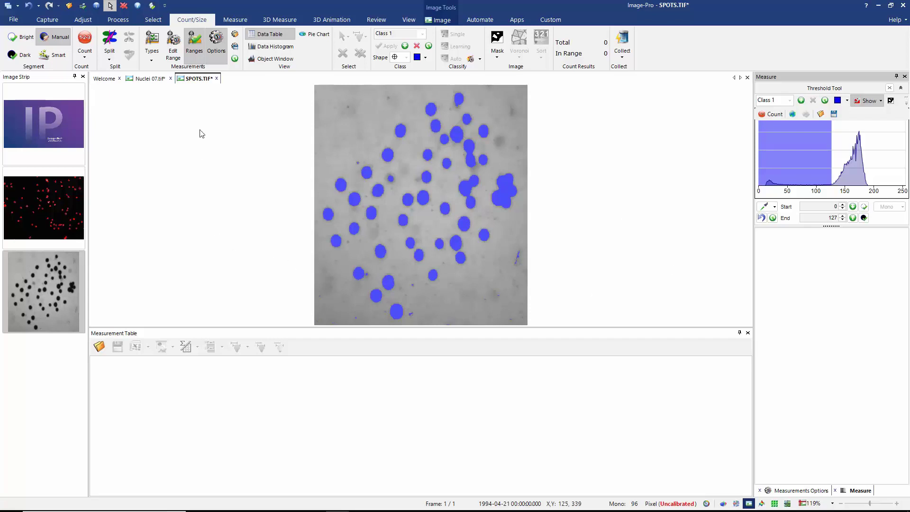
- Set the Area range minimum to about 86.56 and accept the new range
{"action": "left_click", "coordinate": [173, 45]}
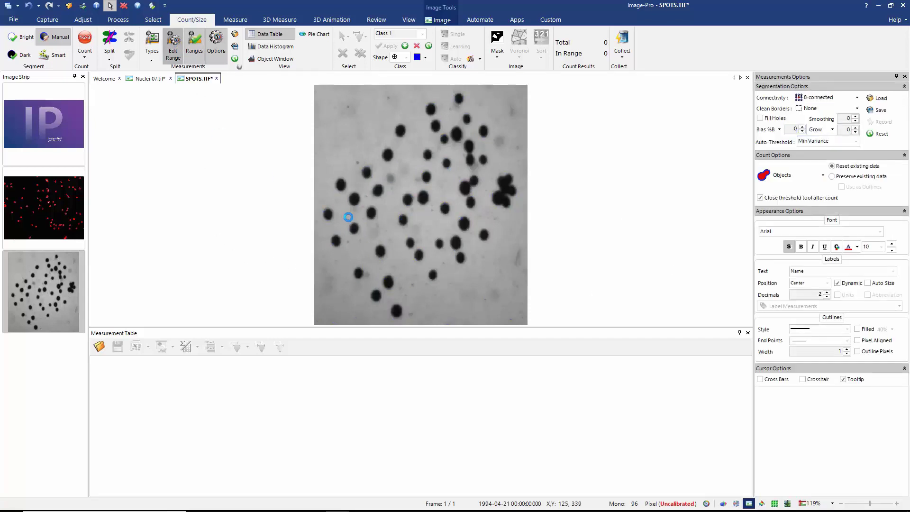
{"action": "left_click_drag", "start_coordinate": [533, 184], "coordinate": [723, 136]}
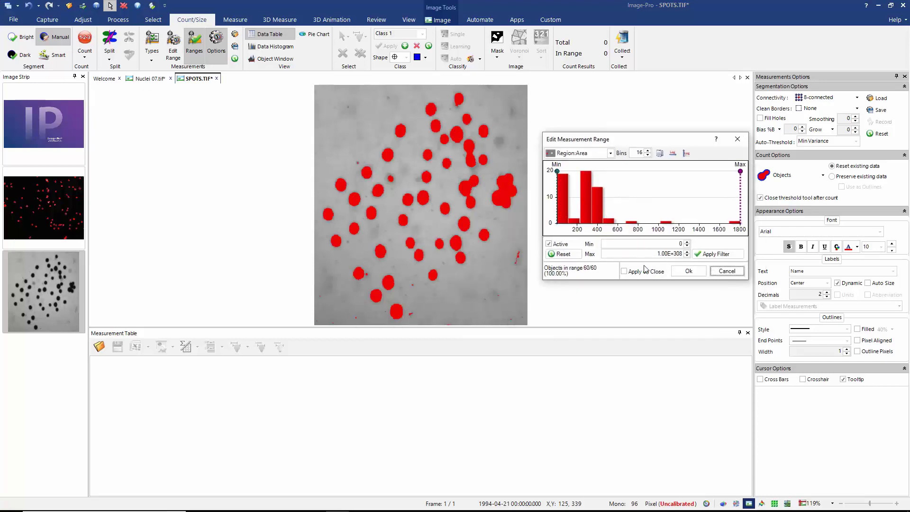
{"action": "mouse_move", "coordinate": [557, 178]}
{"action": "left_mouse_down"}
{"action": "mouse_move", "coordinate": [584, 178]}
{"action": "mouse_move", "coordinate": [574, 179]}
{"action": "left_mouse_up"}
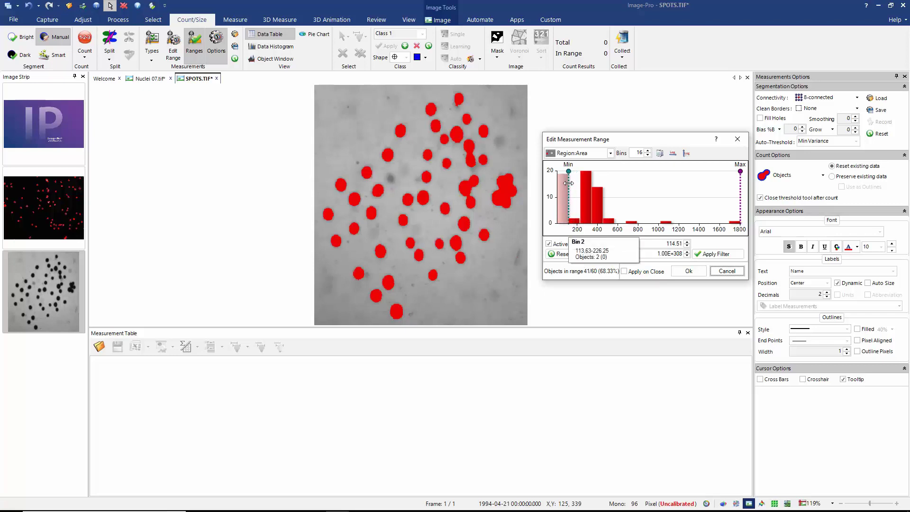
{"action": "left_click_drag", "start_coordinate": [569, 189], "coordinate": [566, 186]}
{"action": "left_click", "coordinate": [691, 271]}
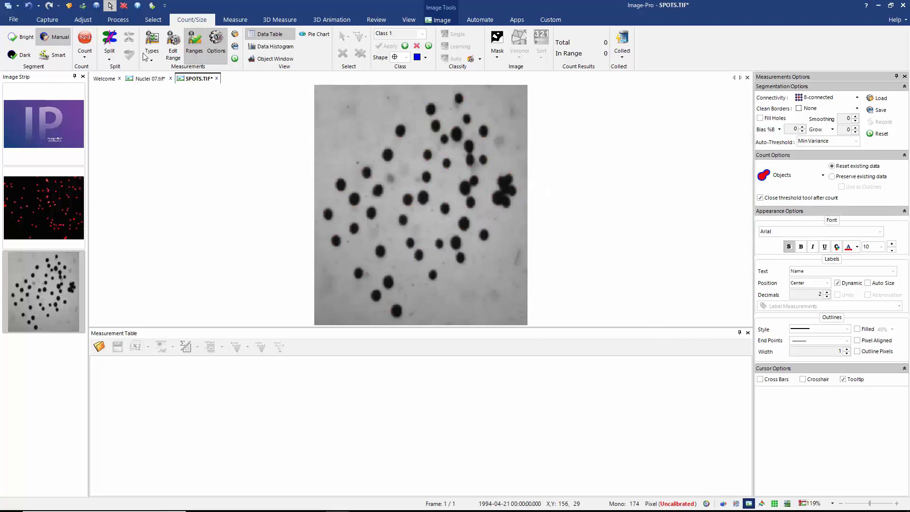
- Count the spots (41 of 60 in range) and inspect blob P1R17's split options without splitting
{"action": "left_click", "coordinate": [85, 39]}
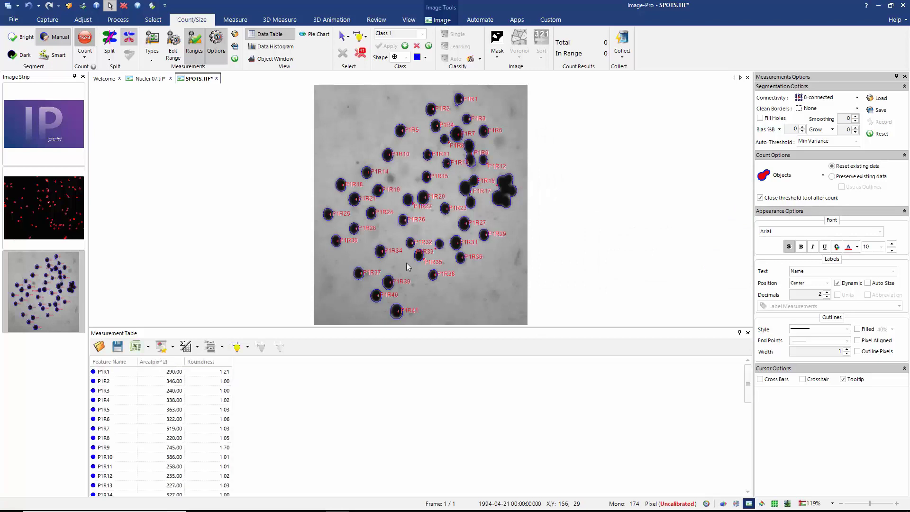
{"action": "scroll", "coordinate": [393, 247], "scroll_direction": "up", "scroll_amount": 1}
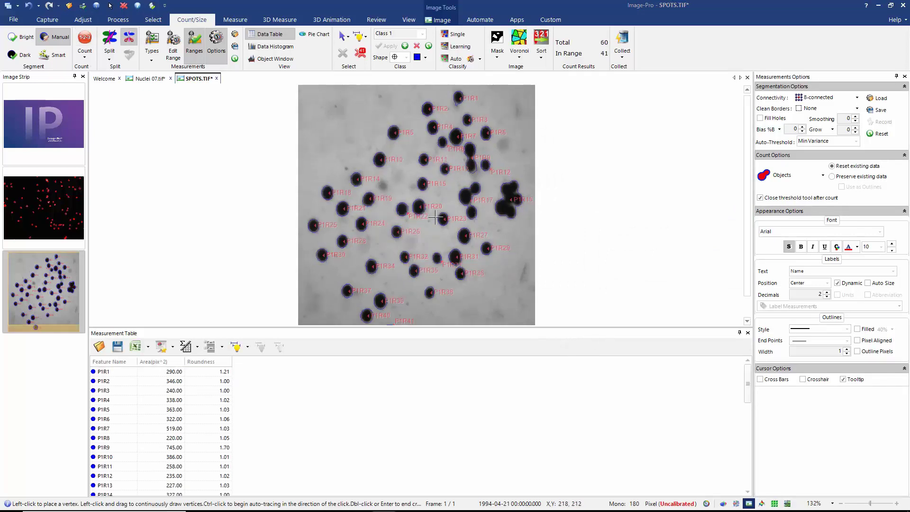
{"action": "left_click", "coordinate": [342, 39]}
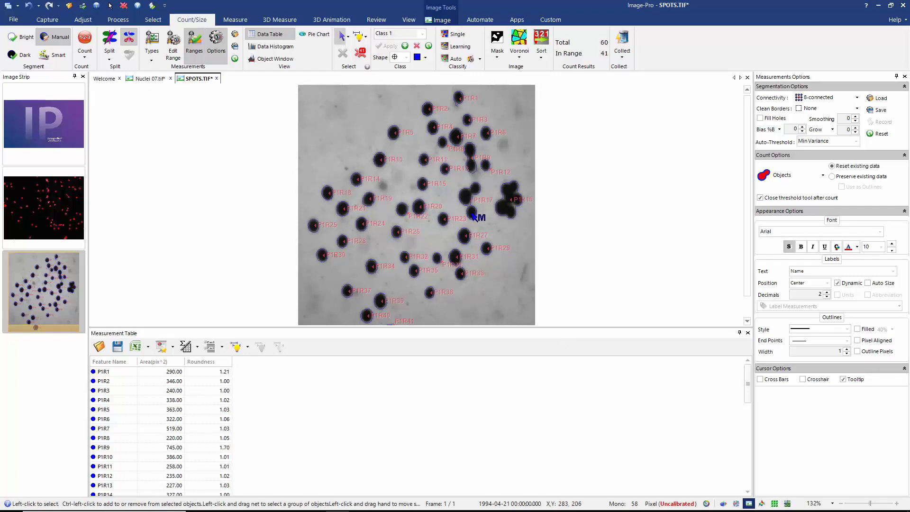
{"action": "left_click", "coordinate": [472, 215]}
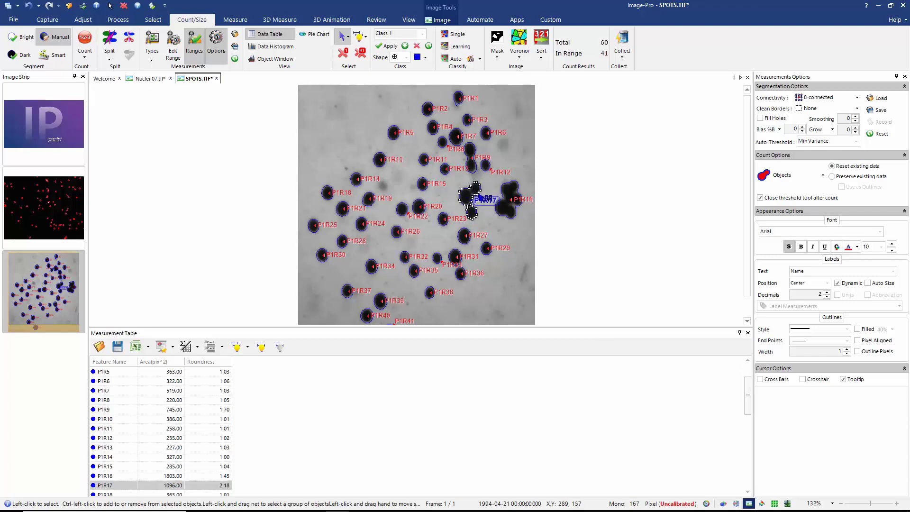
{"action": "left_click", "coordinate": [110, 61]}
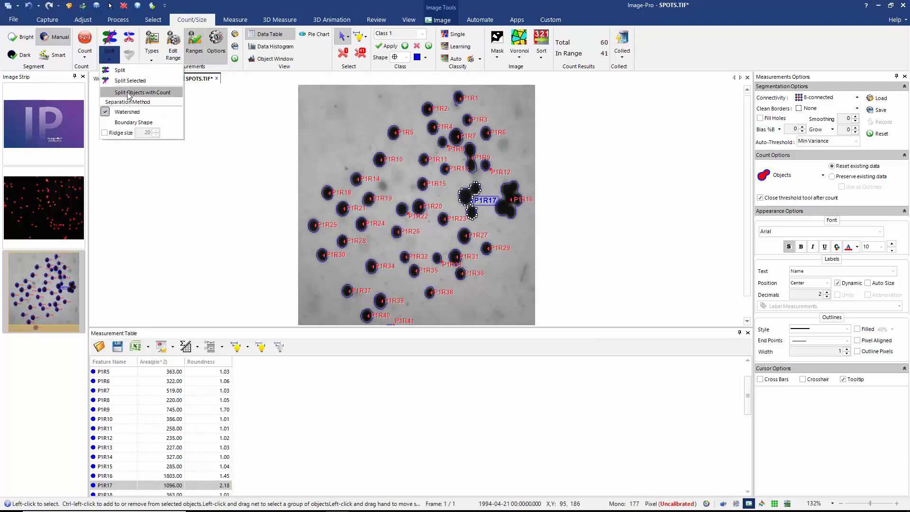
{"action": "left_click", "coordinate": [317, 137]}
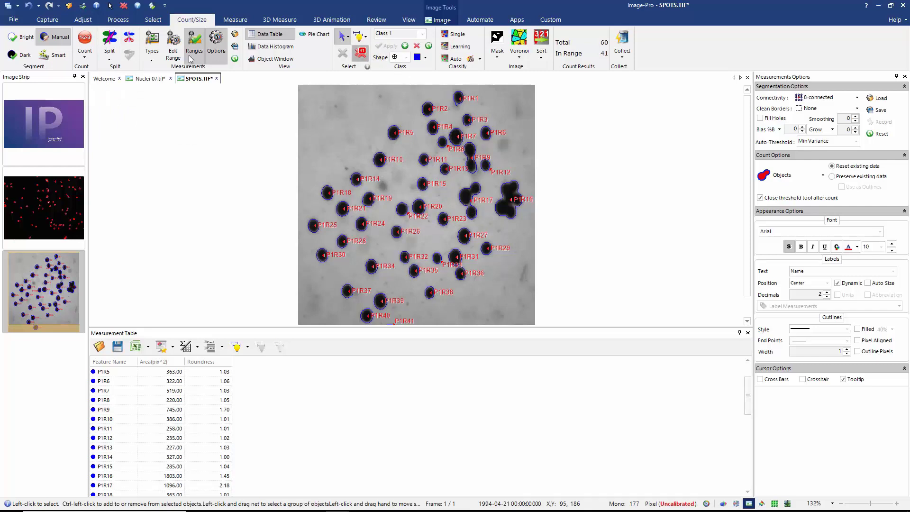
- Clear and redo the spot count, then inspect objects P1R18 and P1R26
{"action": "left_click", "coordinate": [361, 53]}
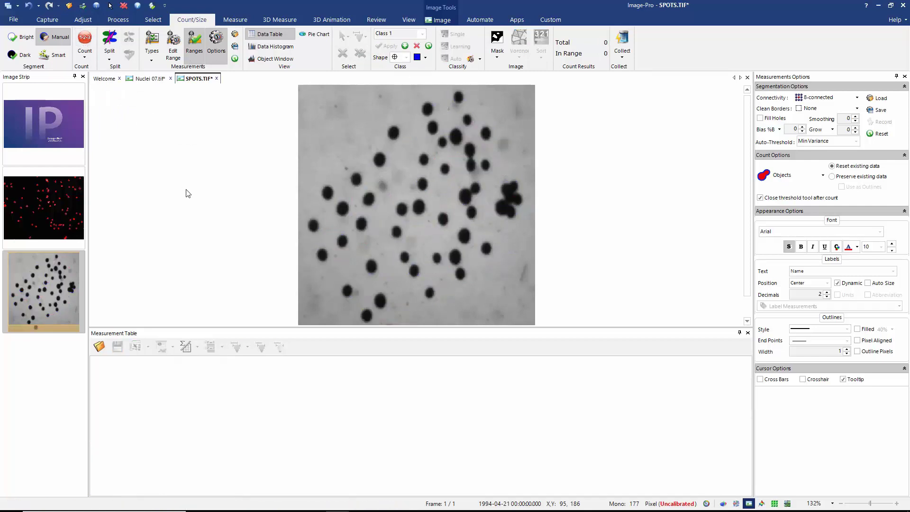
{"action": "left_click", "coordinate": [85, 38]}
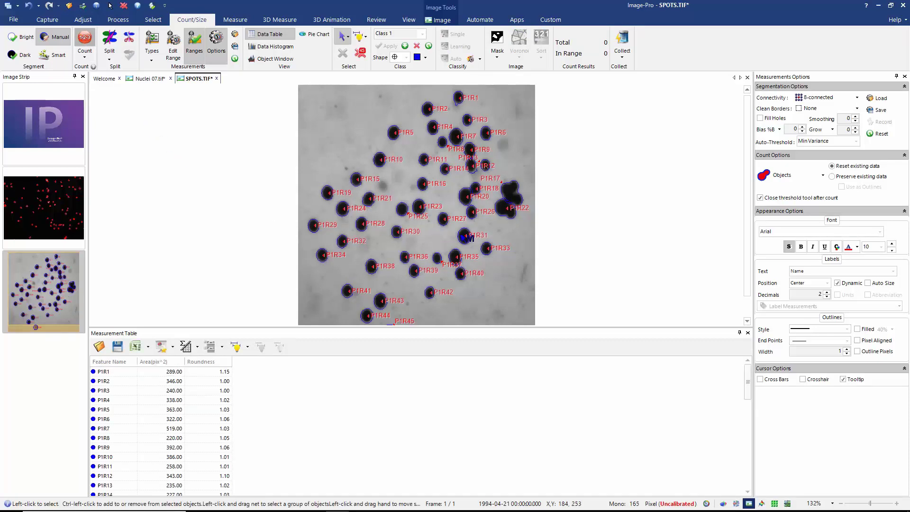
{"action": "left_click", "coordinate": [480, 191]}
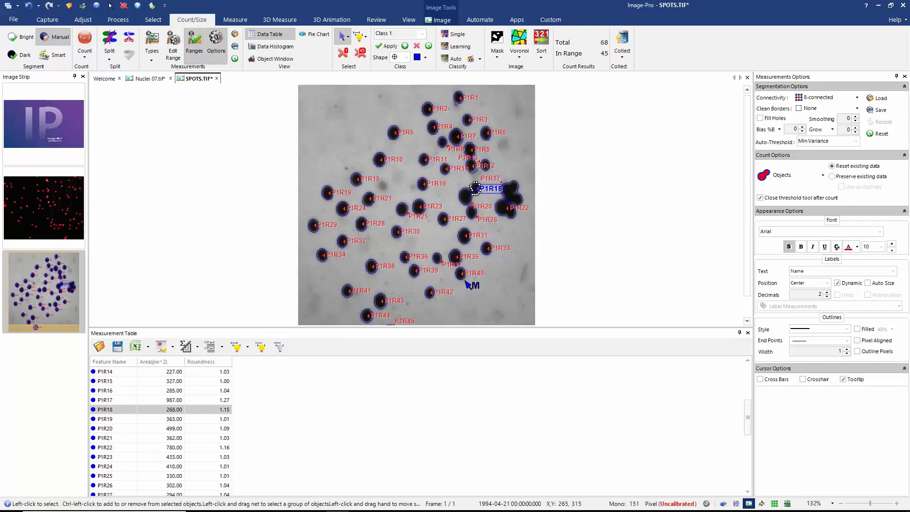
{"action": "left_click", "coordinate": [473, 212]}
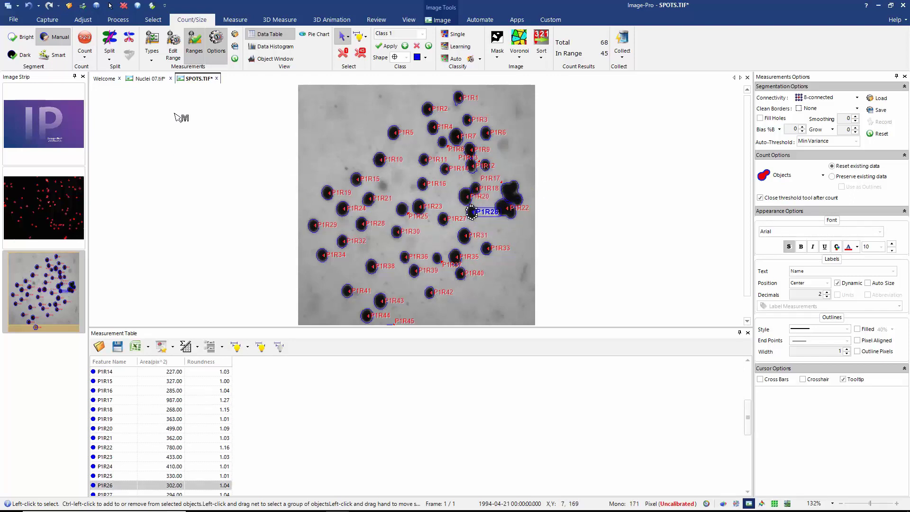
- Draw split lines around merged blob P1R22 and apply them, reaching 49 of 68 in range
{"action": "left_click", "coordinate": [129, 39]}
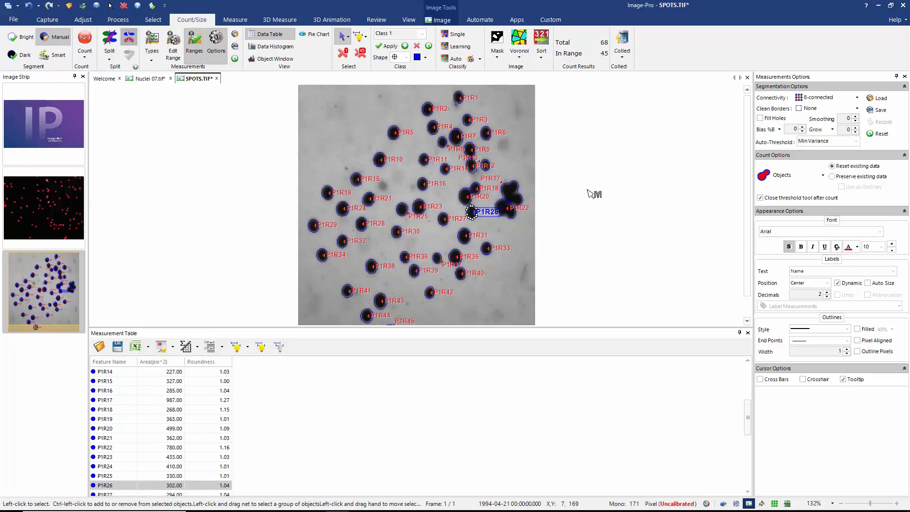
{"action": "left_click", "coordinate": [507, 222]}
{"action": "left_click", "coordinate": [511, 203]}
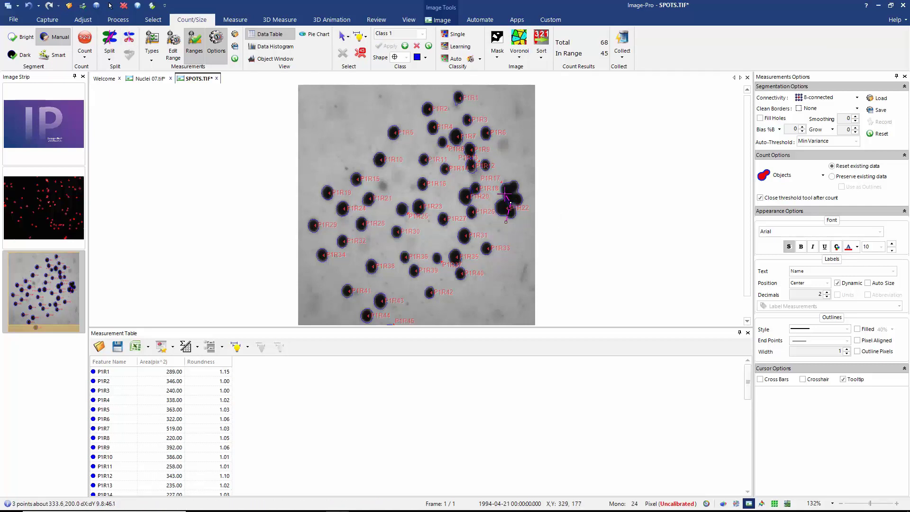
{"action": "left_click", "coordinate": [503, 199]}
{"action": "left_click", "coordinate": [512, 192]}
{"action": "left_click", "coordinate": [506, 179]}
{"action": "left_click", "coordinate": [520, 170]}
{"action": "left_click", "coordinate": [528, 181]}
{"action": "left_click", "coordinate": [516, 192]}
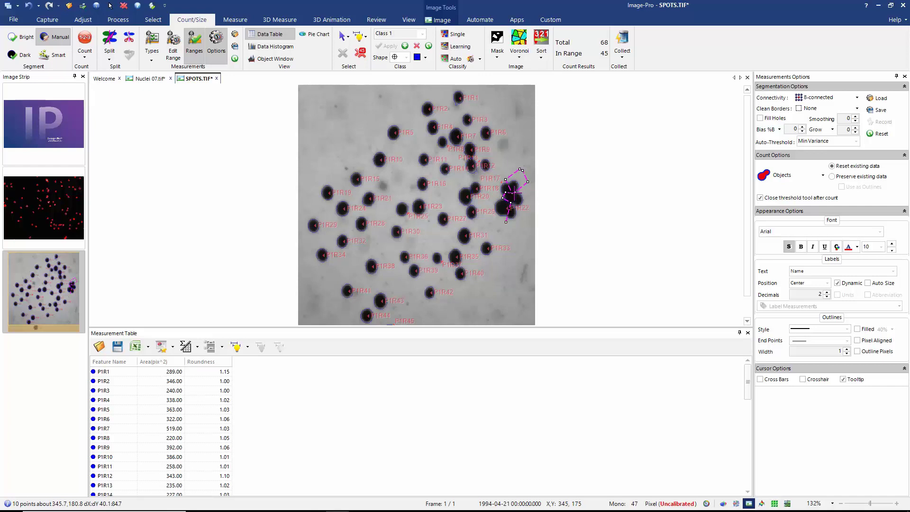
{"action": "left_click", "coordinate": [512, 198]}
{"action": "key", "text": "Return"}
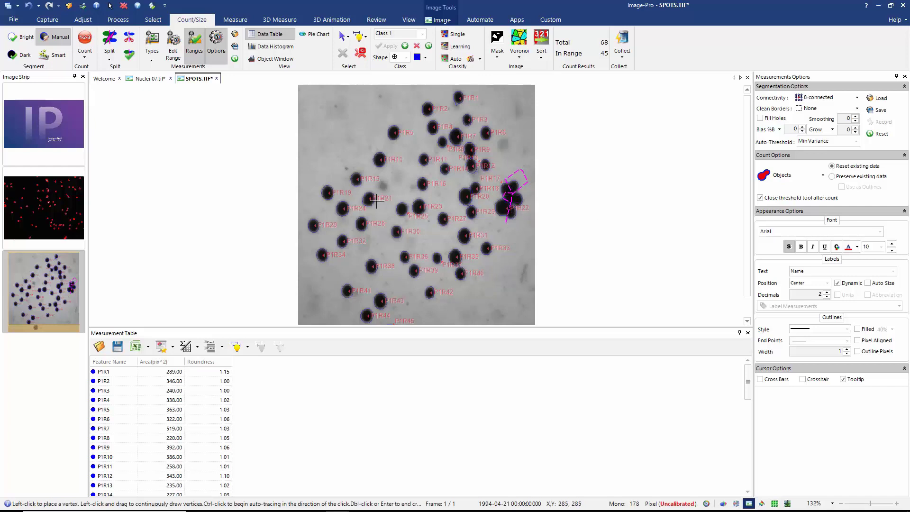
{"action": "left_click", "coordinate": [129, 54]}
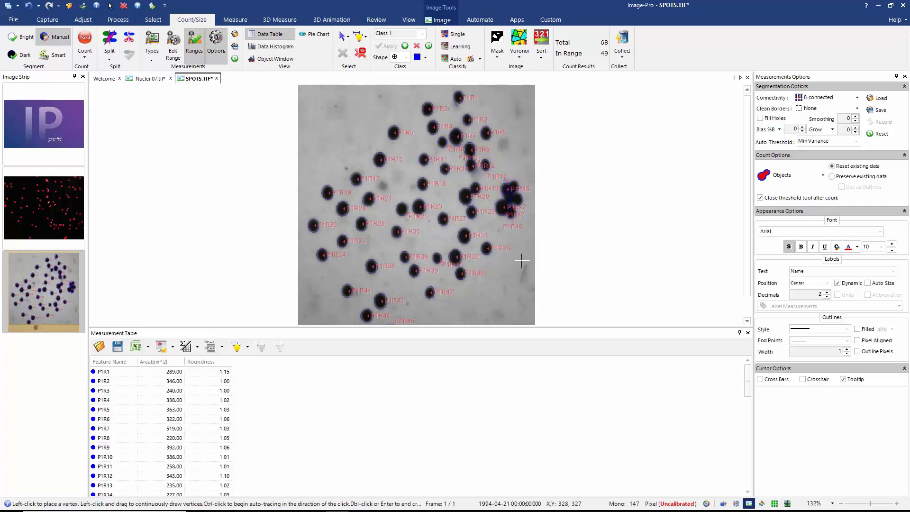
- Set label text to None and outline width to 2, then deselect the objects
{"action": "left_click", "coordinate": [341, 36]}
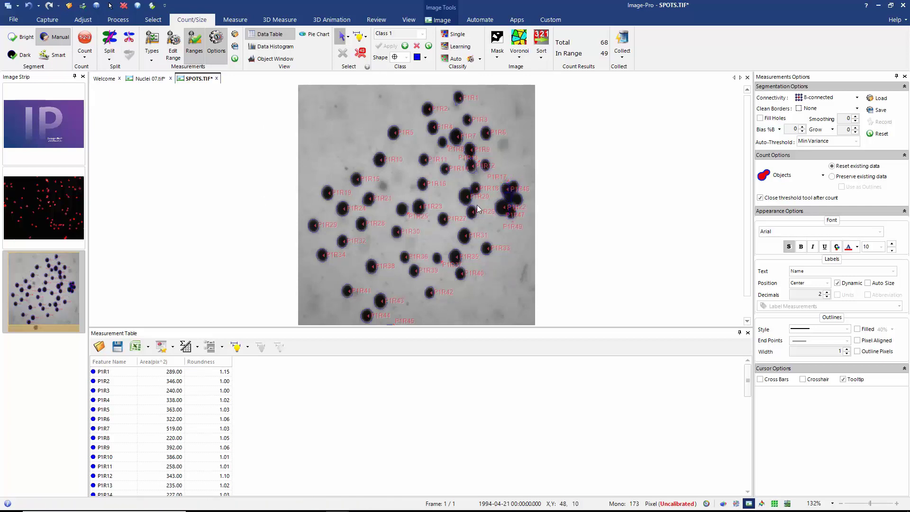
{"action": "left_click", "coordinate": [495, 211]}
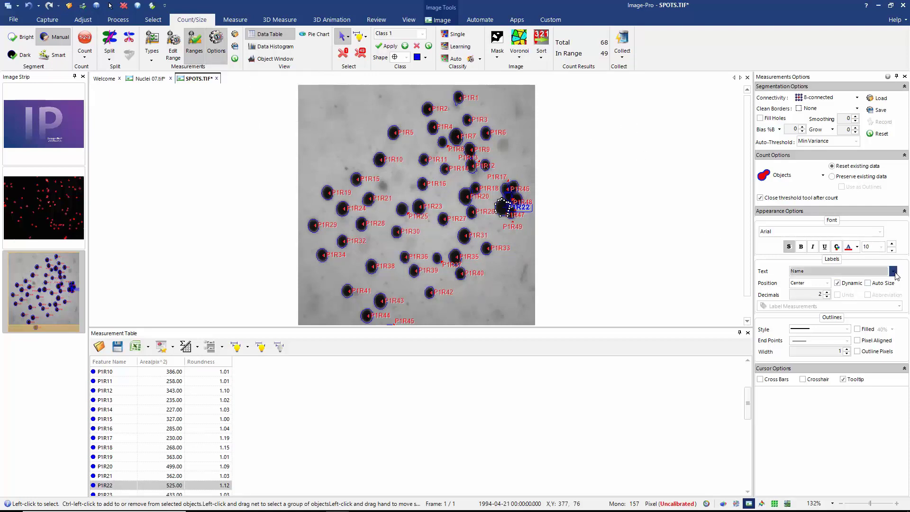
{"action": "left_click", "coordinate": [880, 274]}
{"action": "left_click", "coordinate": [874, 280]}
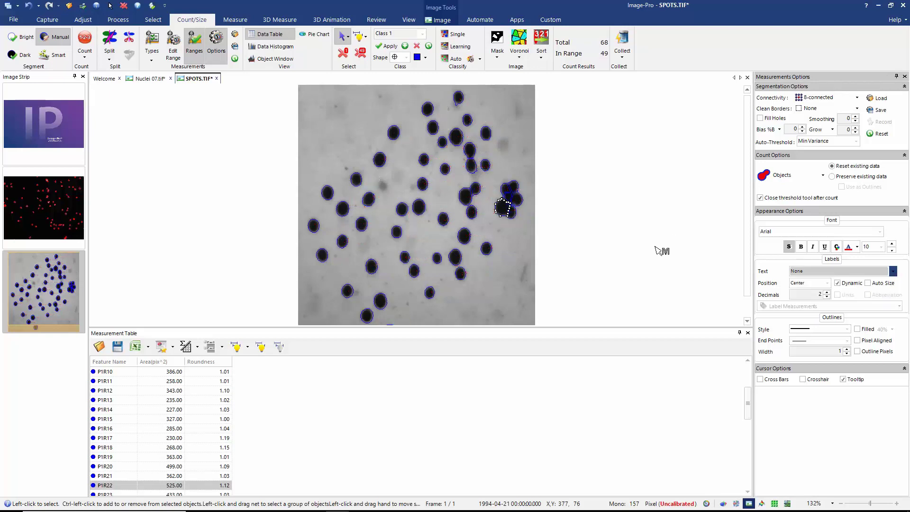
{"action": "left_click", "coordinate": [847, 349]}
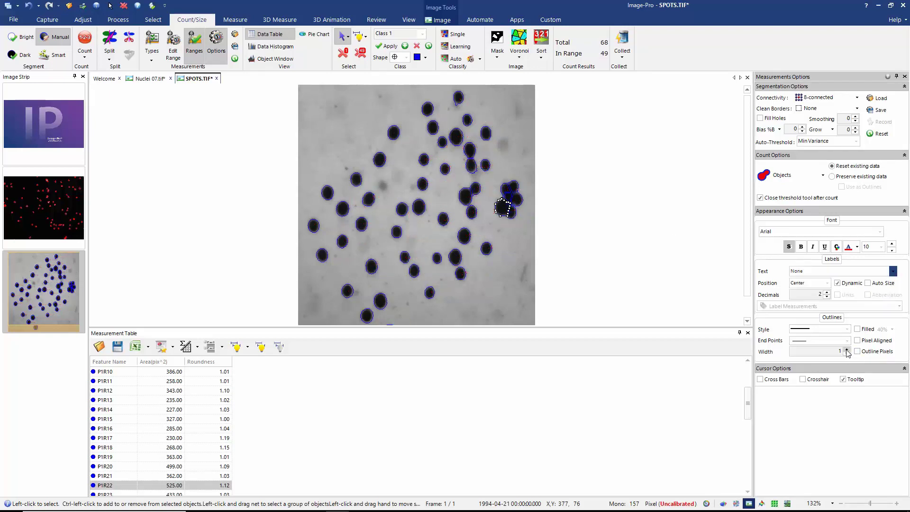
{"action": "left_click", "coordinate": [650, 264]}
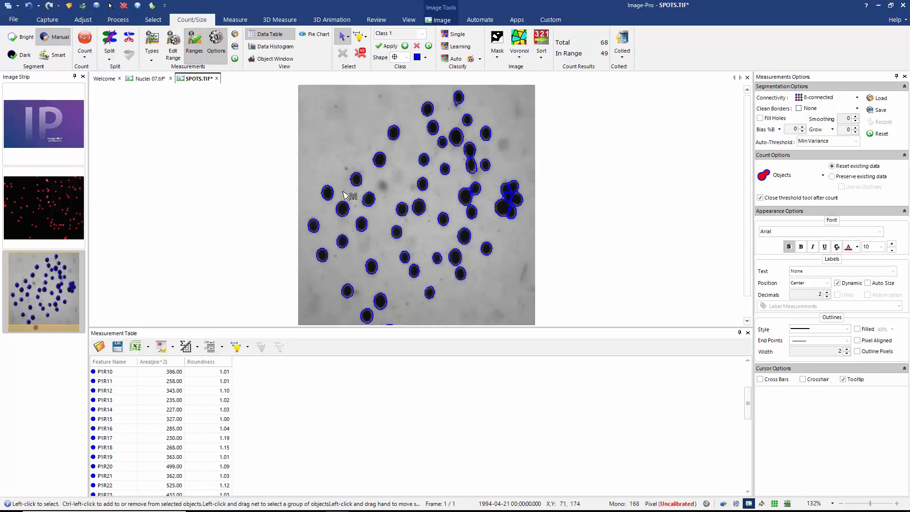
- Display and enlarge the area and roundness statistics panel for the 49 objects (mean area 328.16, range 125–525)
{"action": "left_click", "coordinate": [186, 348]}
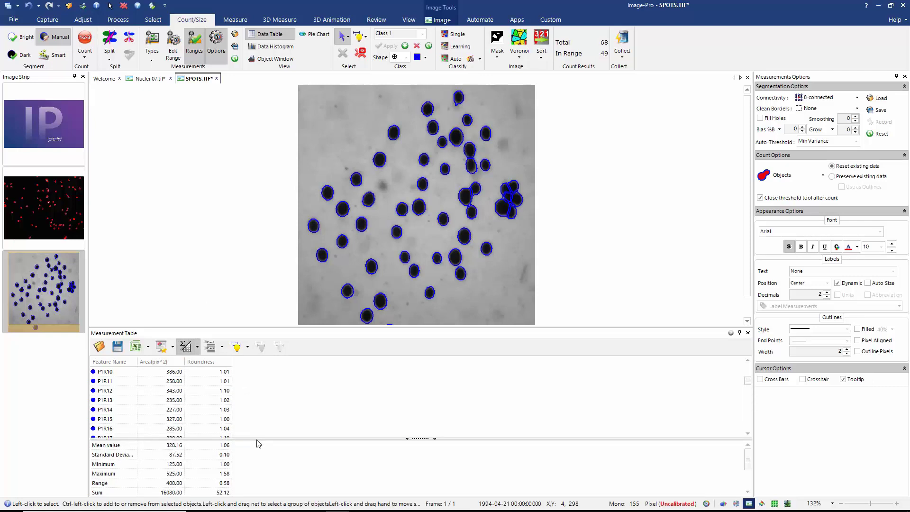
{"action": "left_click_drag", "start_coordinate": [259, 441], "coordinate": [260, 430]}
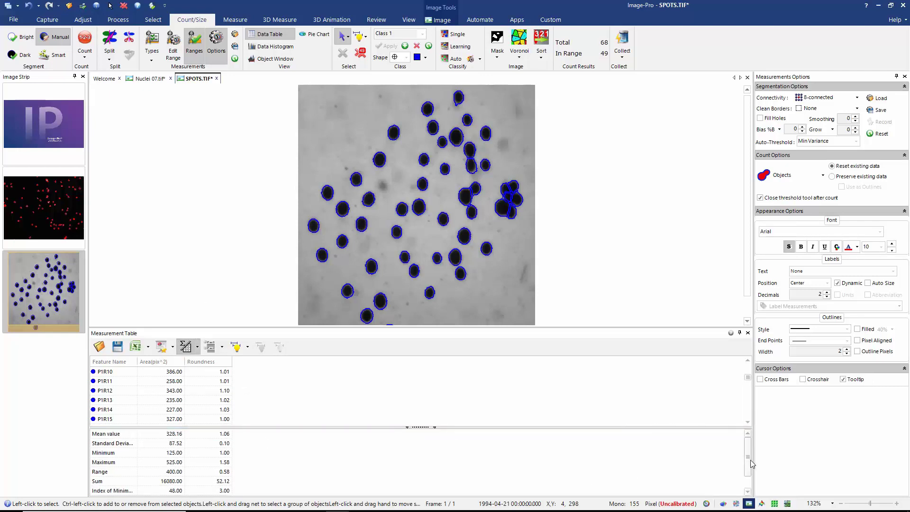
{"action": "scroll", "coordinate": [748, 462], "scroll_direction": "down", "scroll_amount": 2}
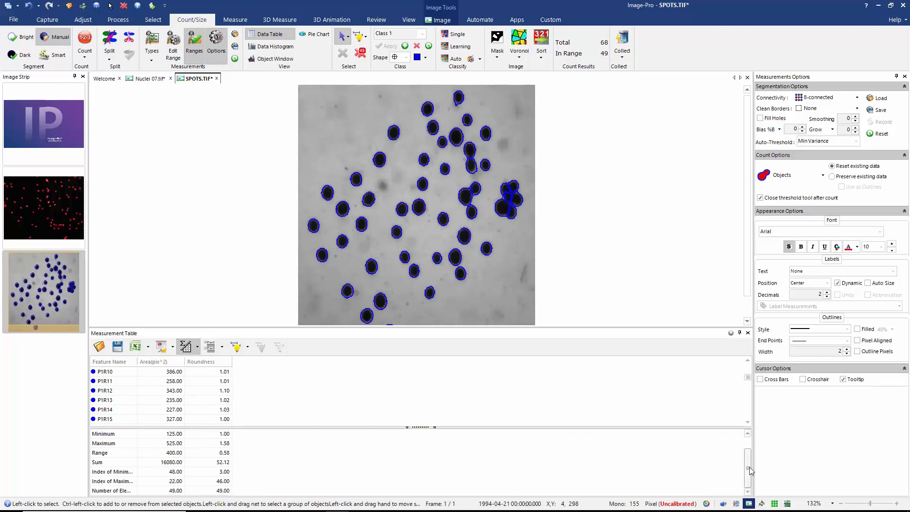
{"action": "left_click_drag", "start_coordinate": [750, 471], "coordinate": [752, 451]}
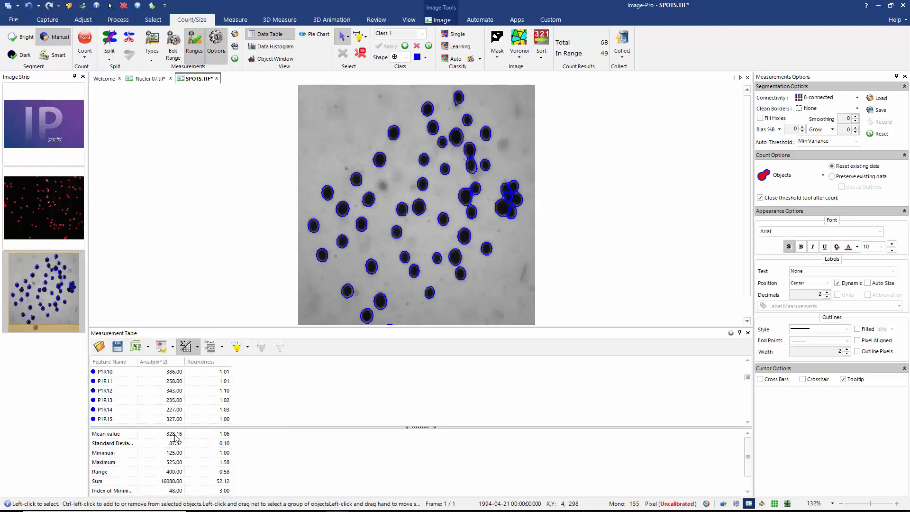